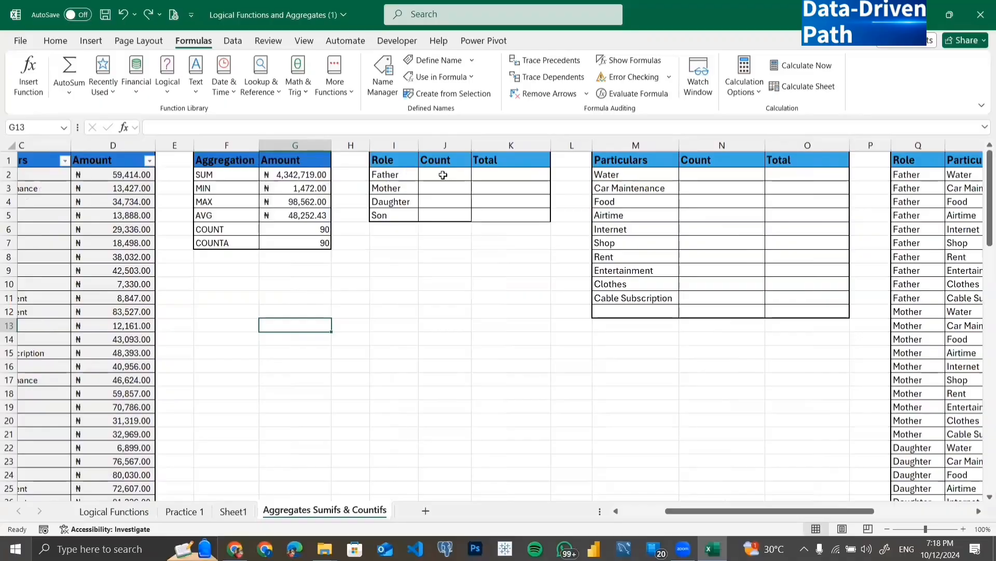
- Examine the Role, Particulars and combined summary tables and the Role column of the source data
scroll(472, 284, right, 4)
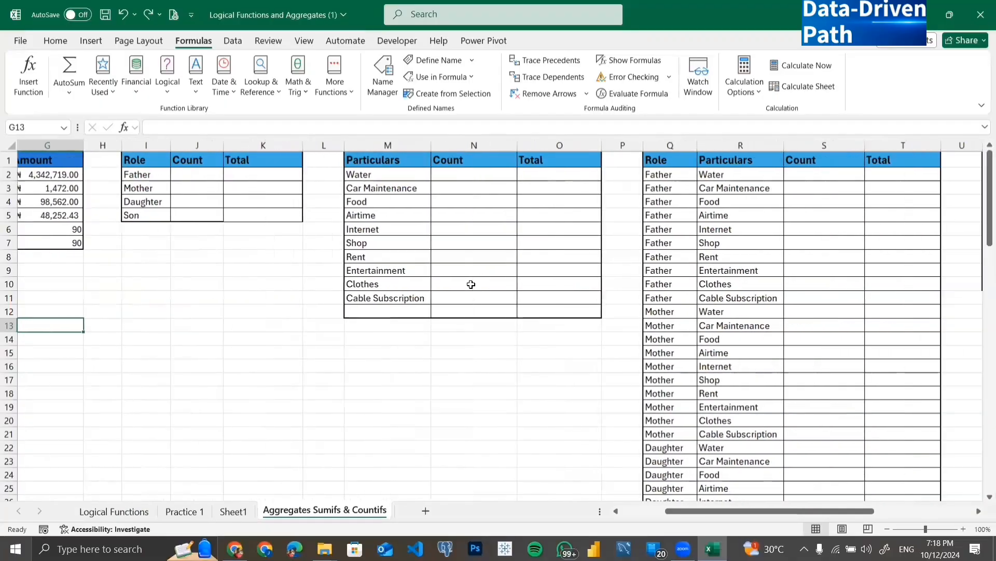
scroll(471, 285, left, 3)
drag(408, 177, 484, 215)
scroll(482, 214, left, 3)
click(606, 175)
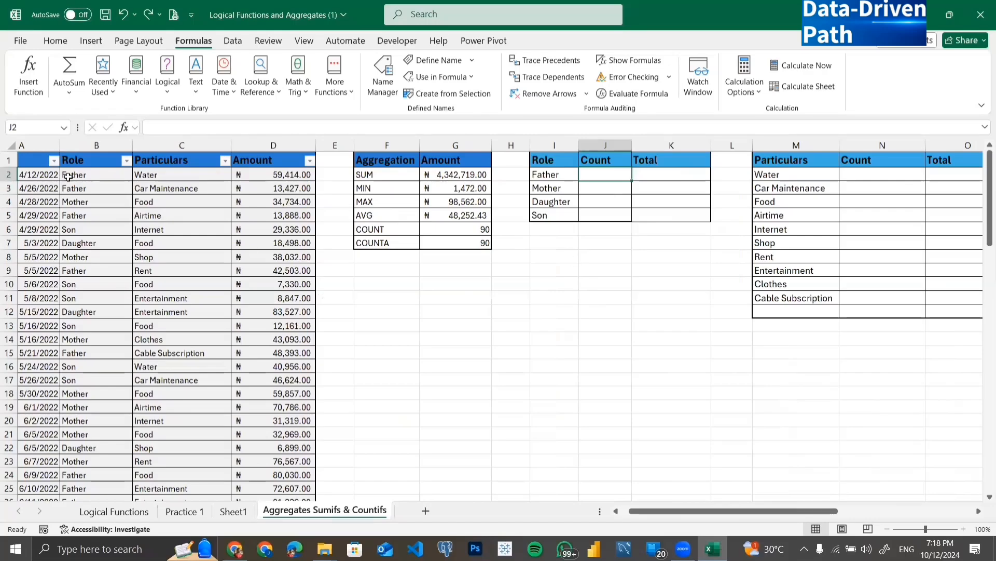
scroll(88, 212, left, 2)
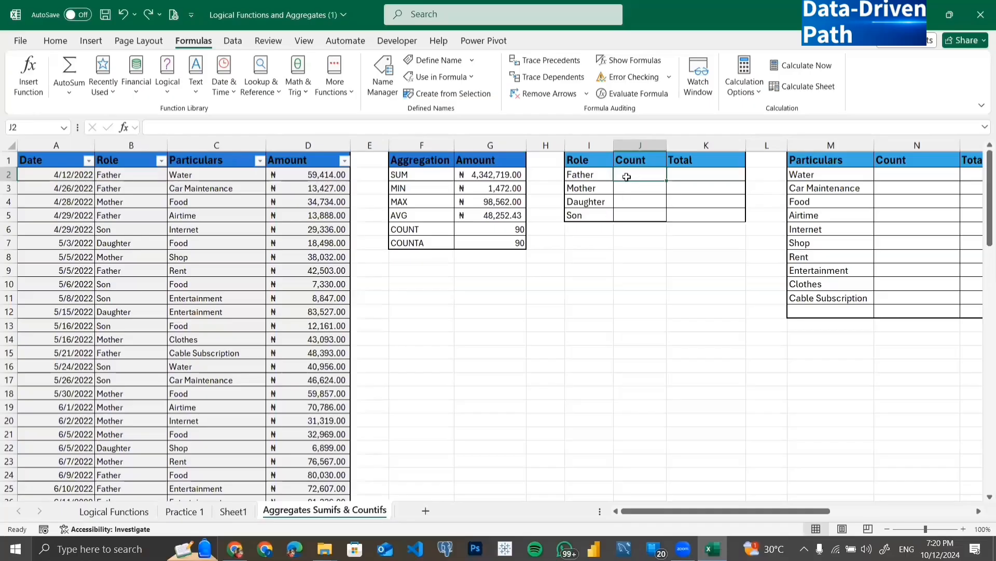
click(605, 174)
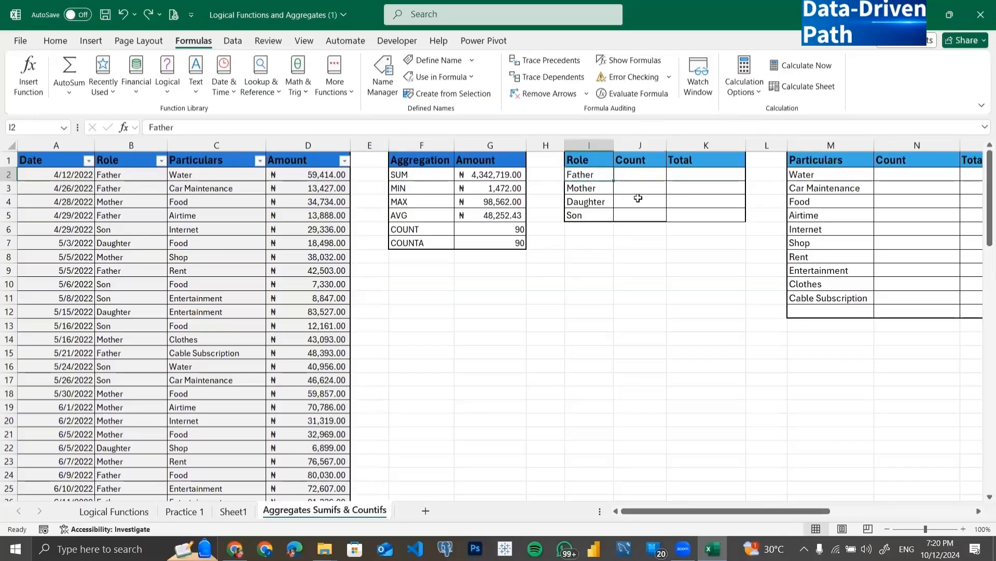
click(131, 146)
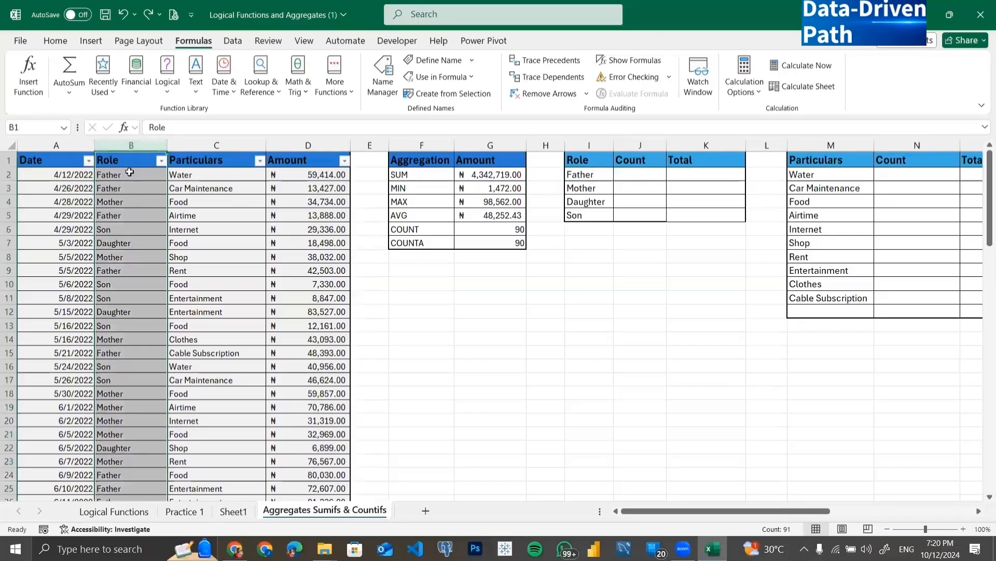
click(114, 159)
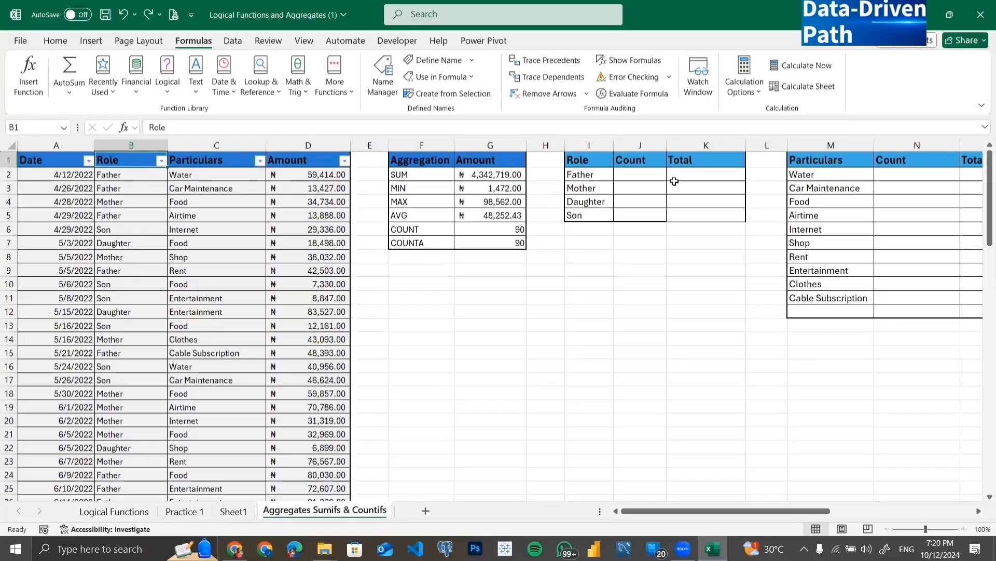
click(133, 145)
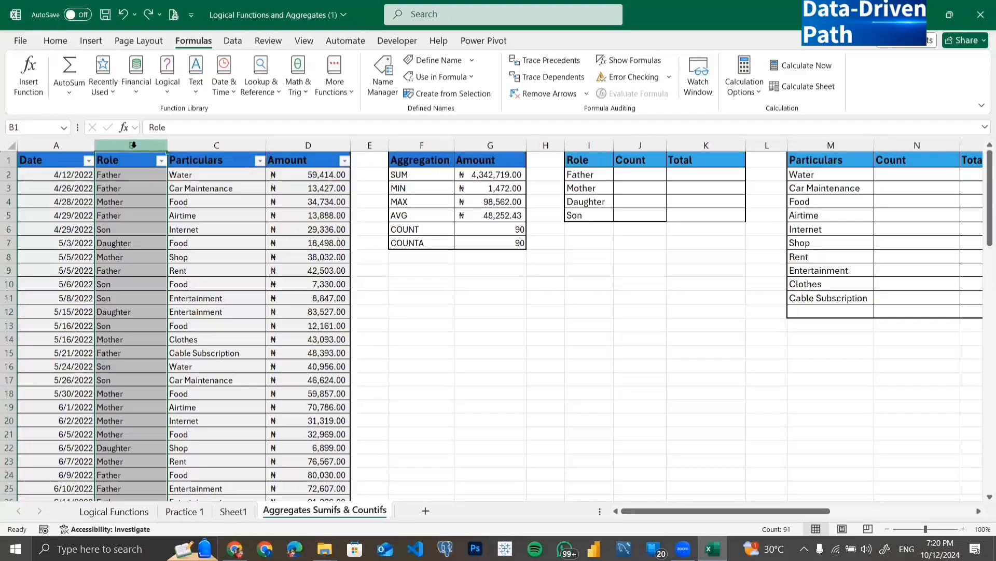
- Enter =COUNTIF(Role,I2) in J2 as Father's count and fill the formula down to J5 for the other roles
click(644, 176)
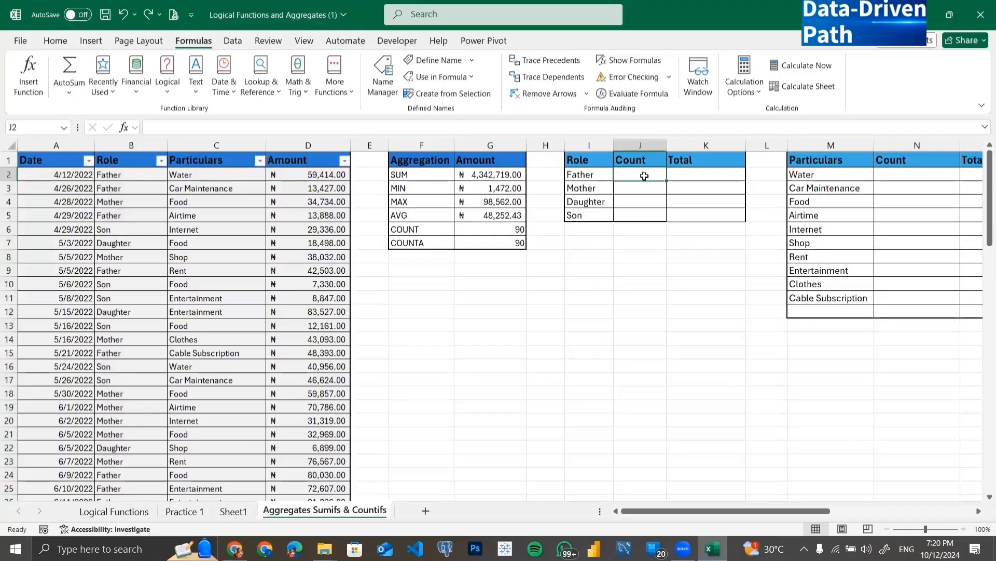
text(=)
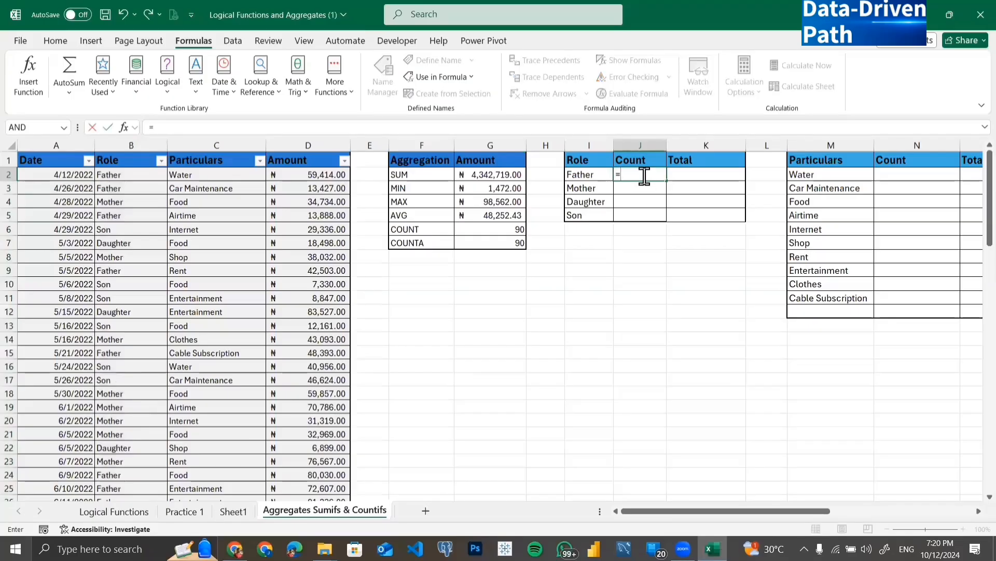
text(COUNT)
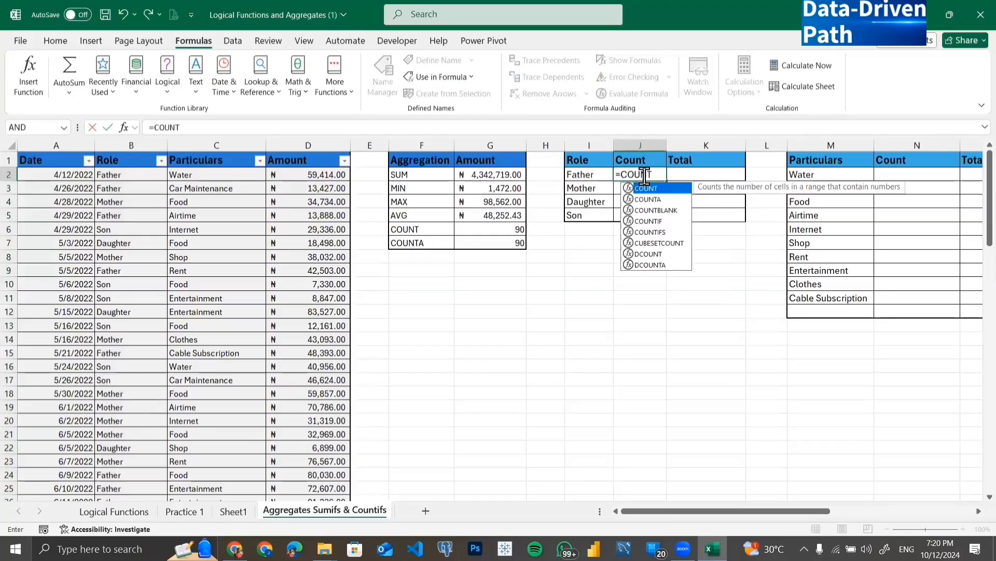
text(()
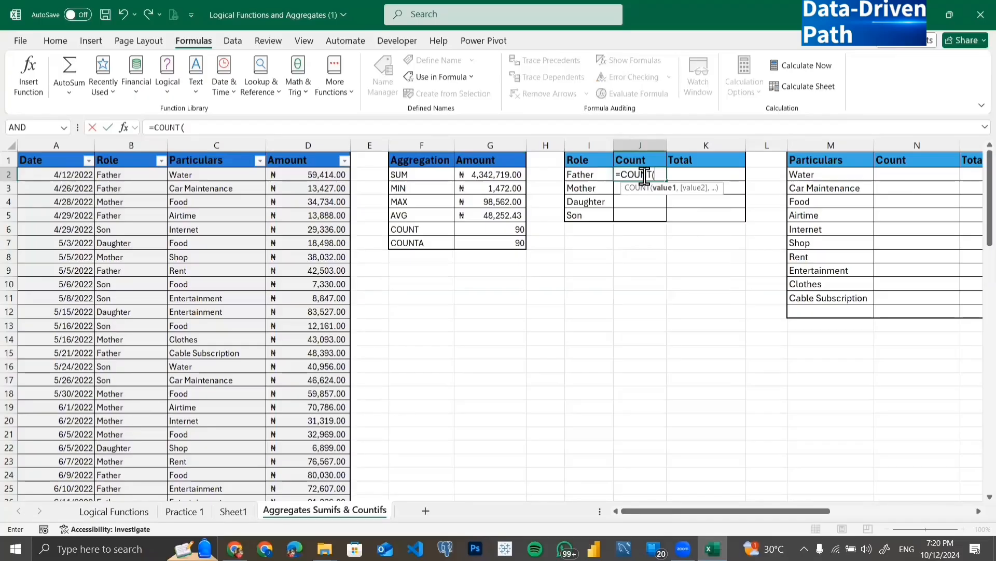
key(BackSpace)
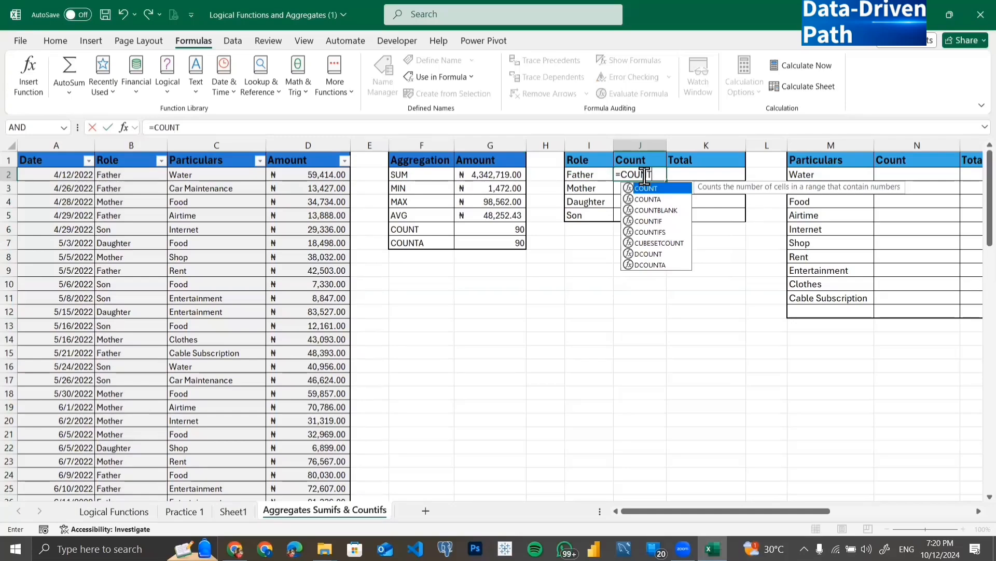
text(IF)
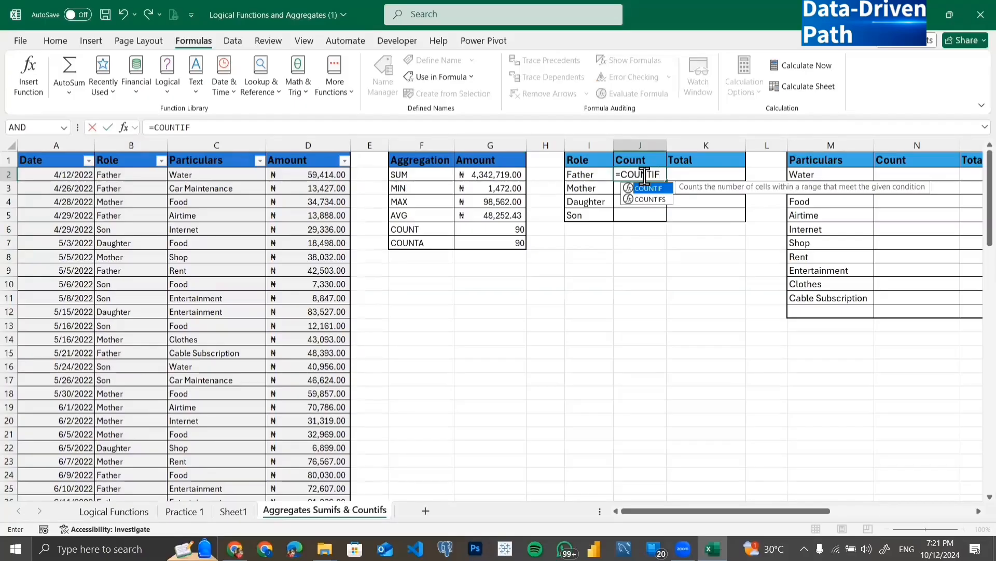
text(()
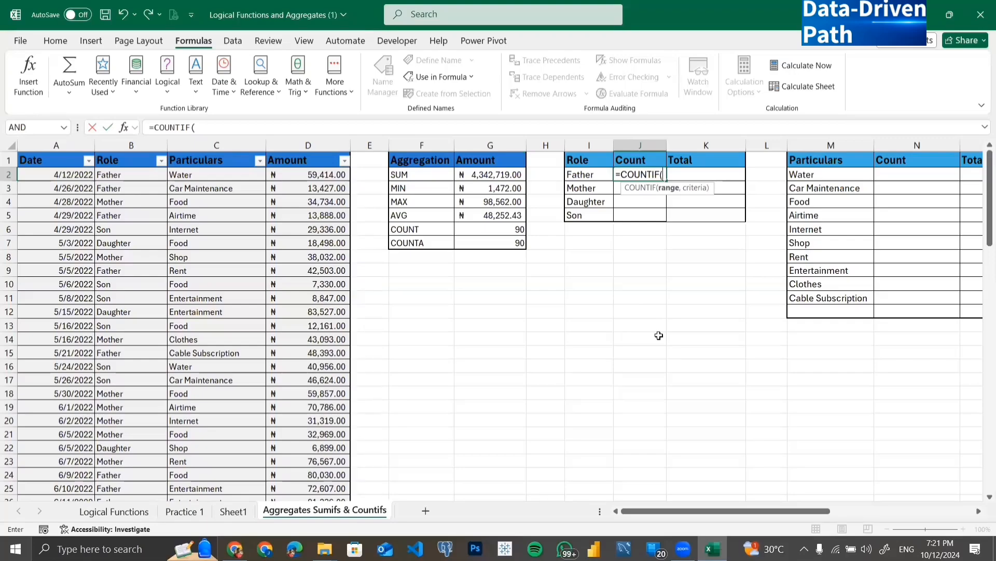
text(ROLE)
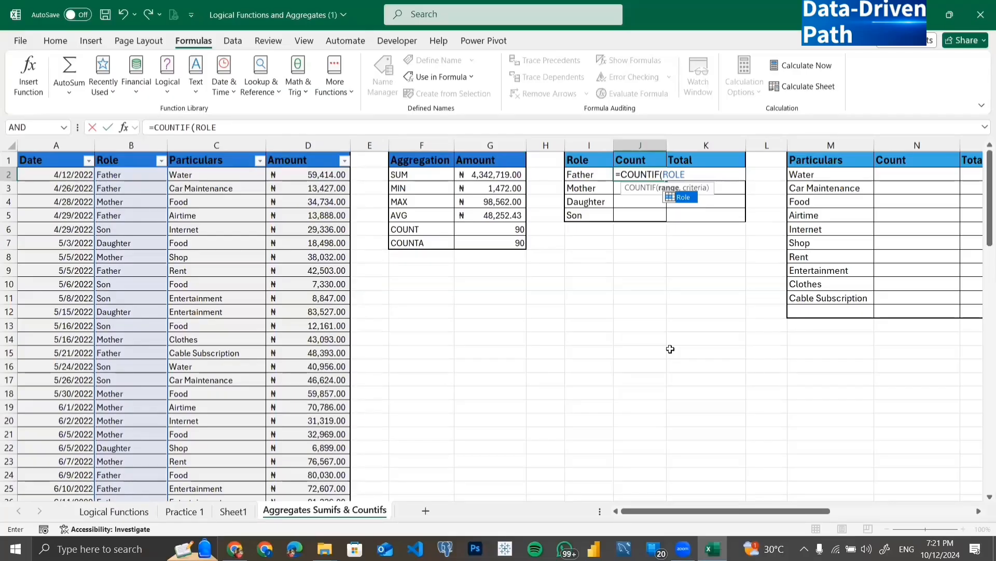
text(,)
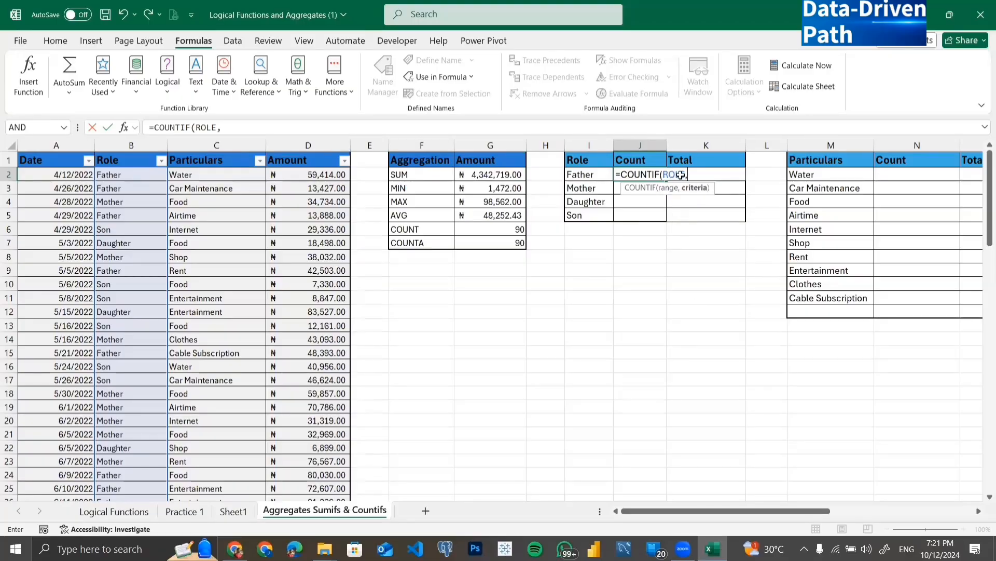
click(580, 175)
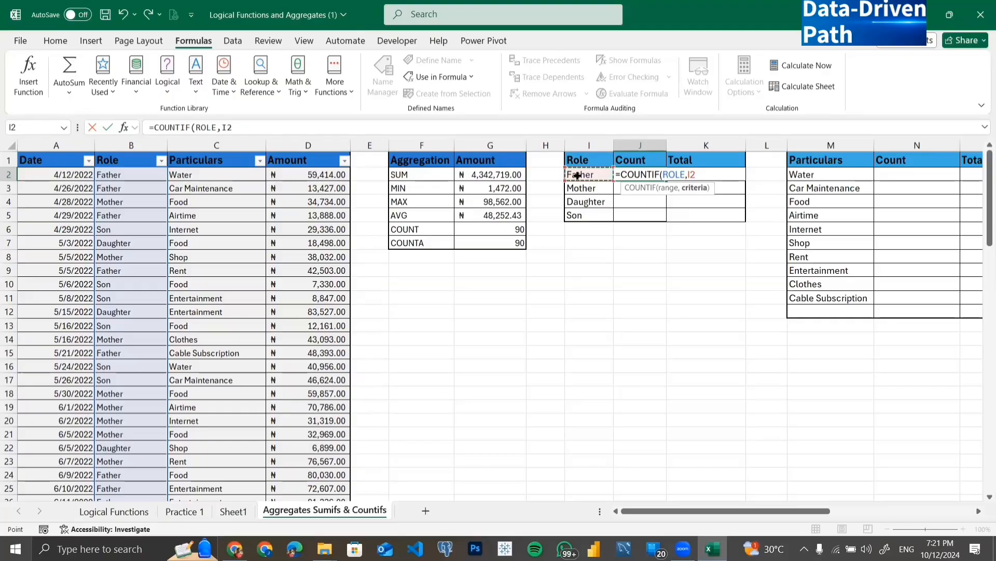
text())
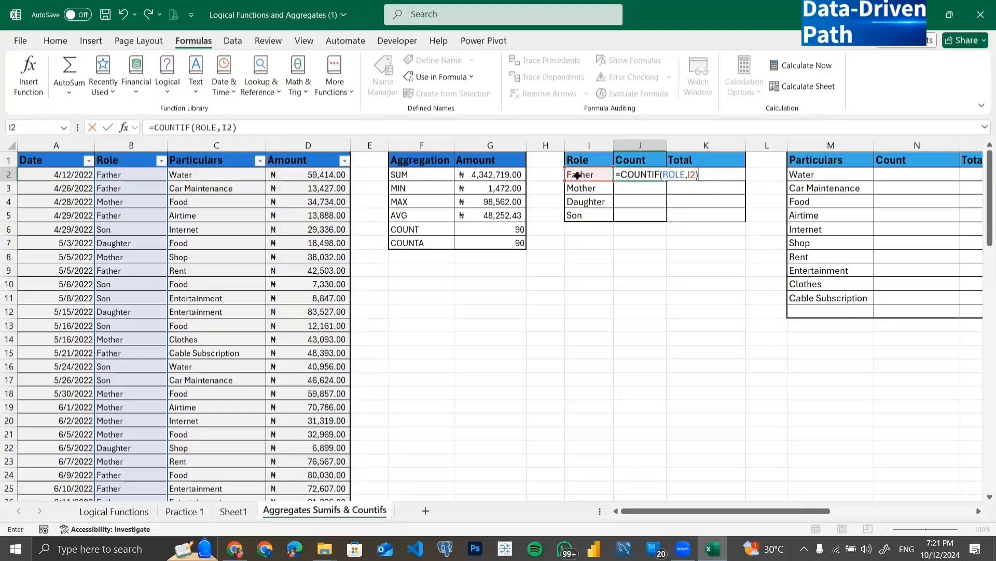
key(Return)
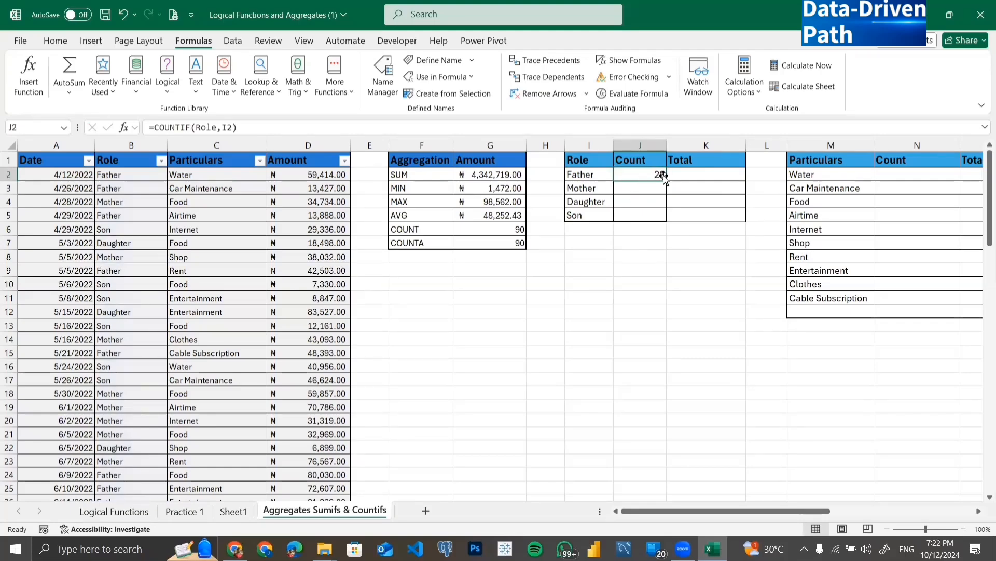
double_click(668, 180)
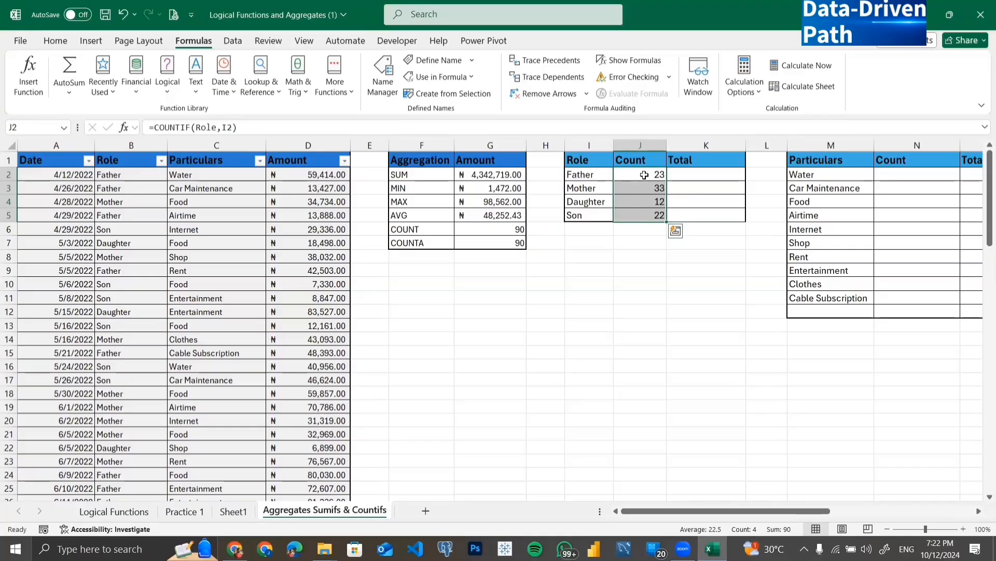
- Review the COUNTIF formulas in J2:J5 and compare them with the COUNT formula in G6
double_click(644, 175)
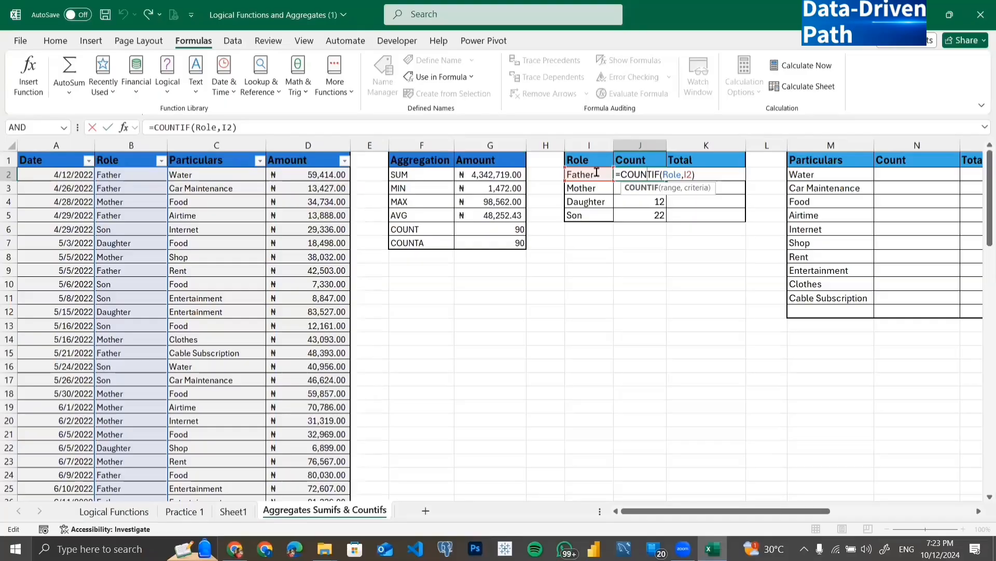
key(Return)
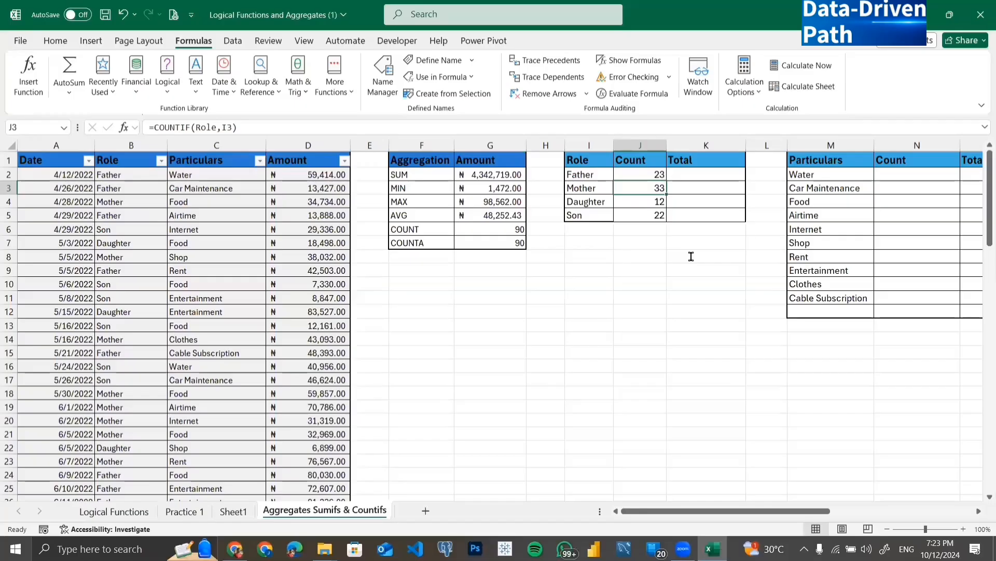
click(434, 228)
click(468, 229)
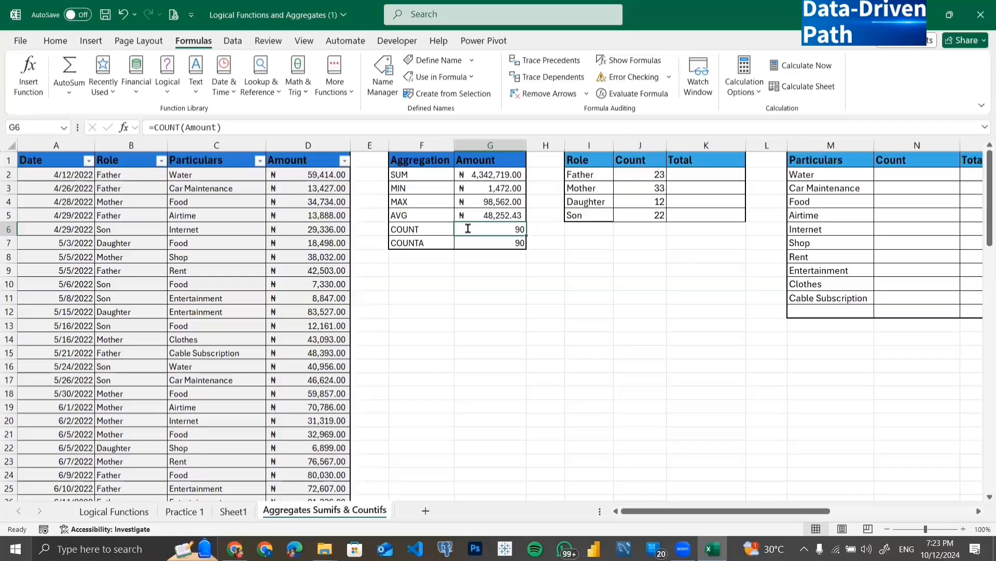
click(642, 175)
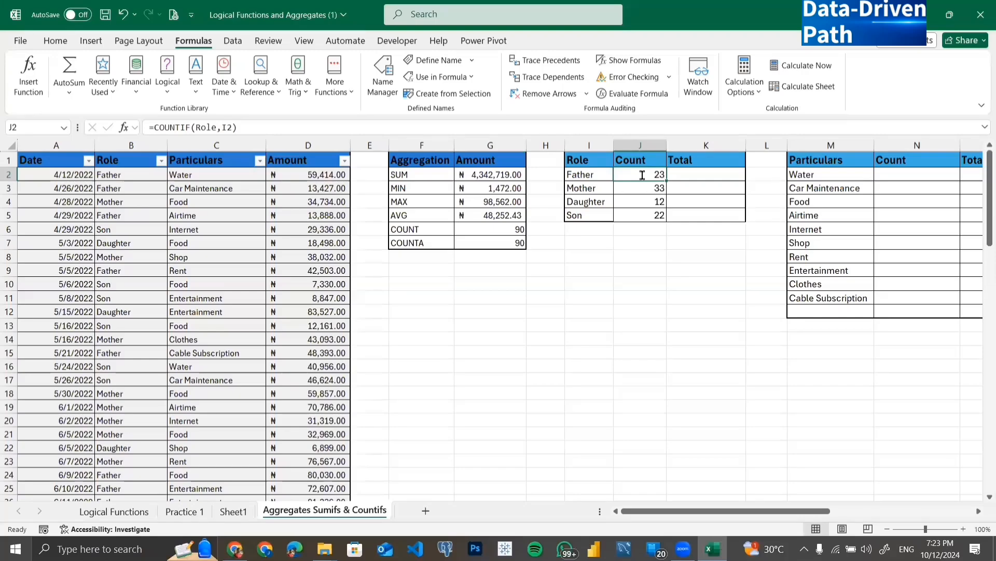
click(610, 174)
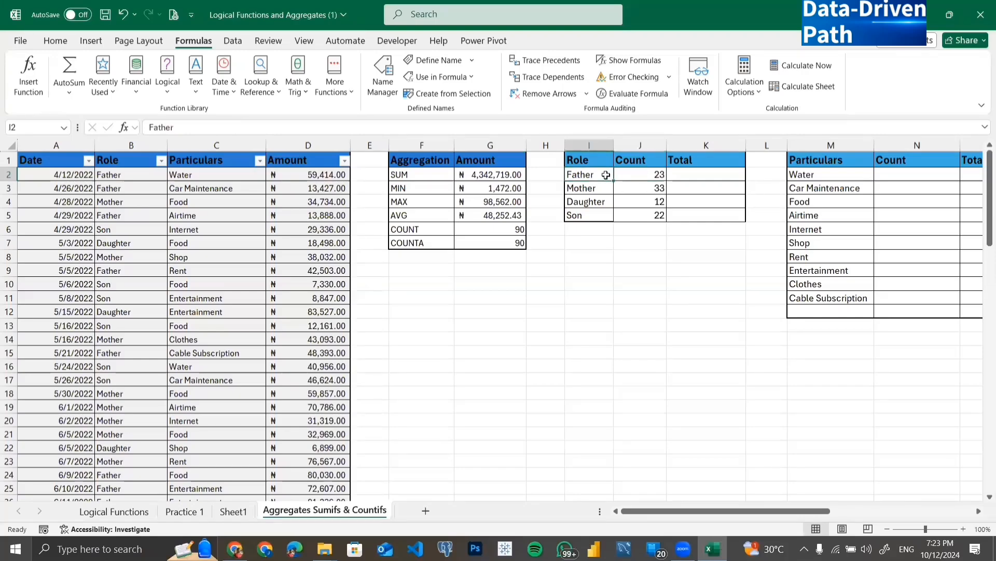
click(641, 146)
click(644, 171)
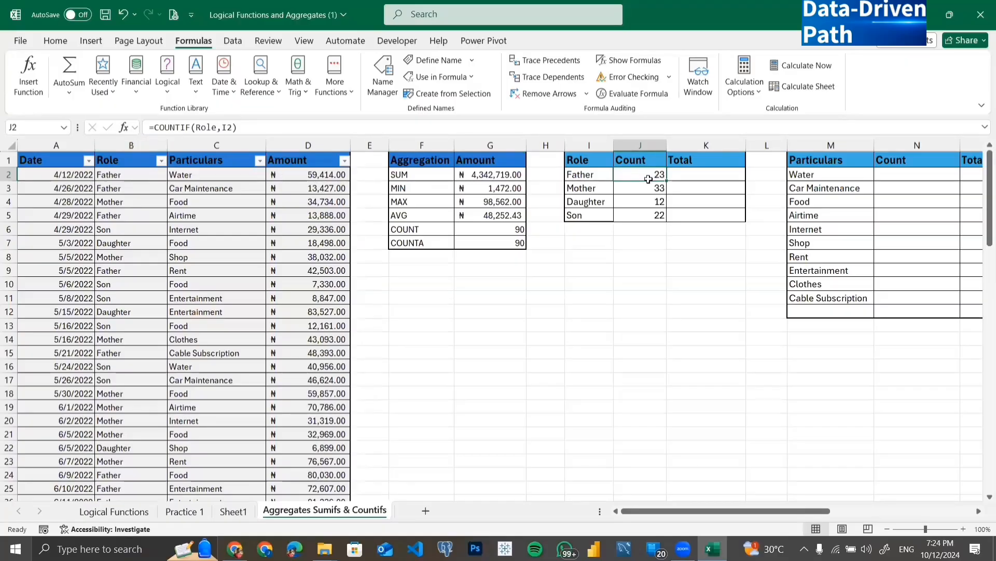
click(637, 193)
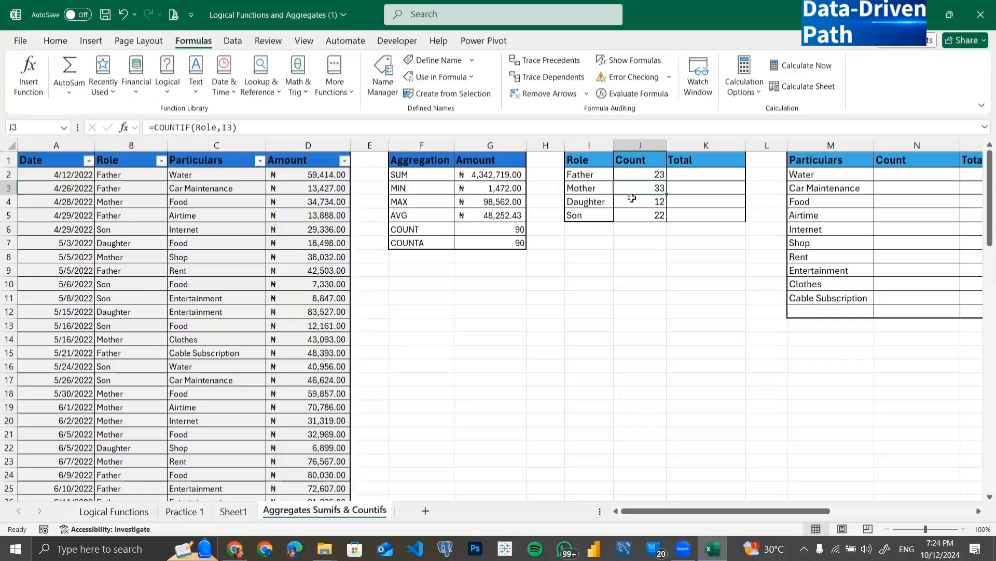
click(630, 202)
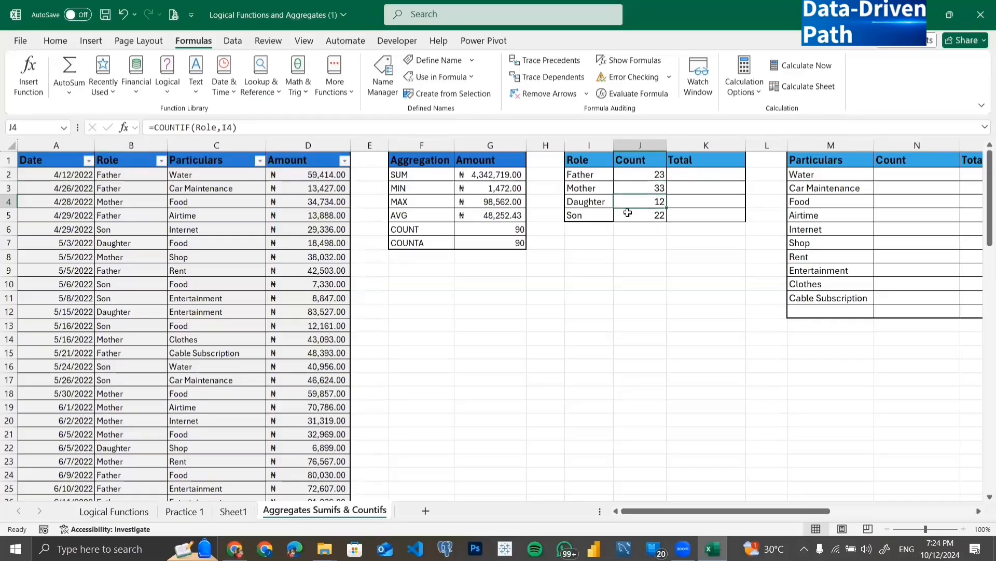
click(628, 215)
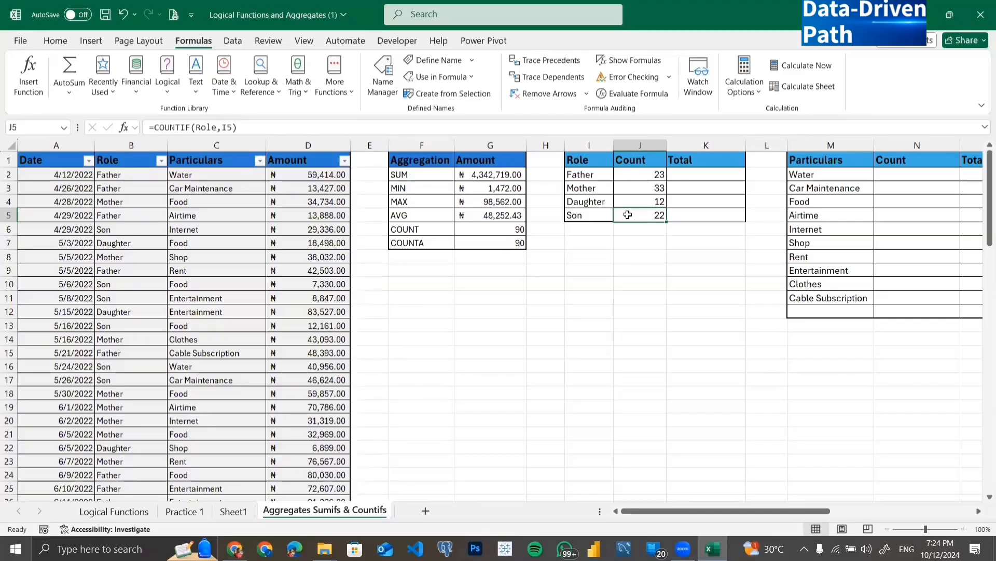
- Inspect the range and criteria arguments of the COUNTIF formula in J2, leaving the formula as it is
double_click(644, 175)
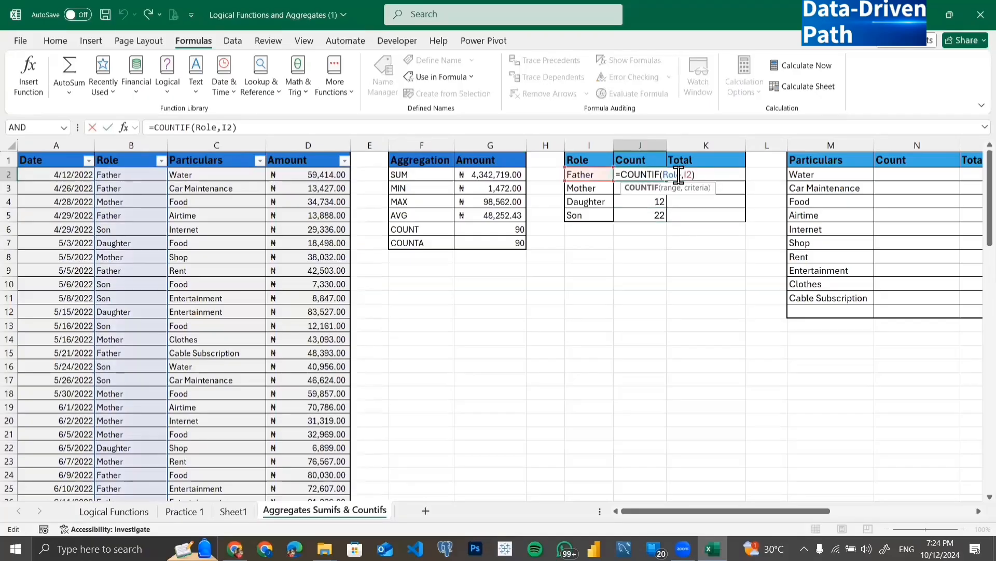
click(679, 175)
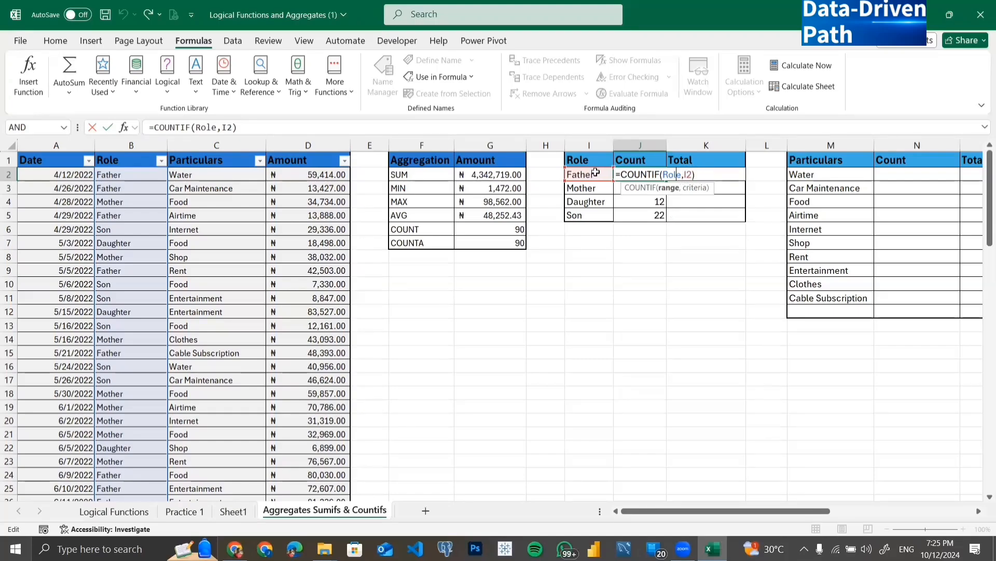
click(691, 174)
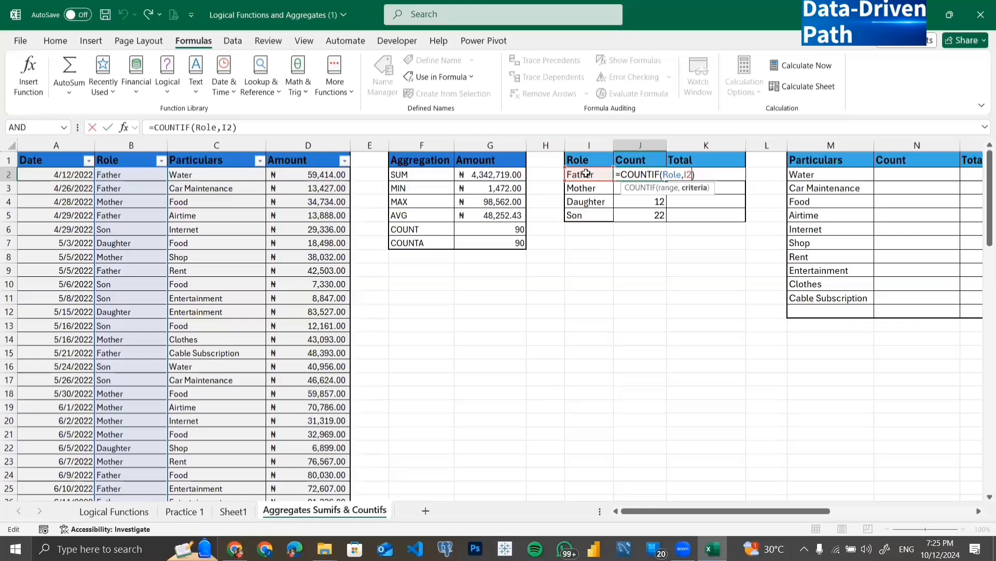
key(Return)
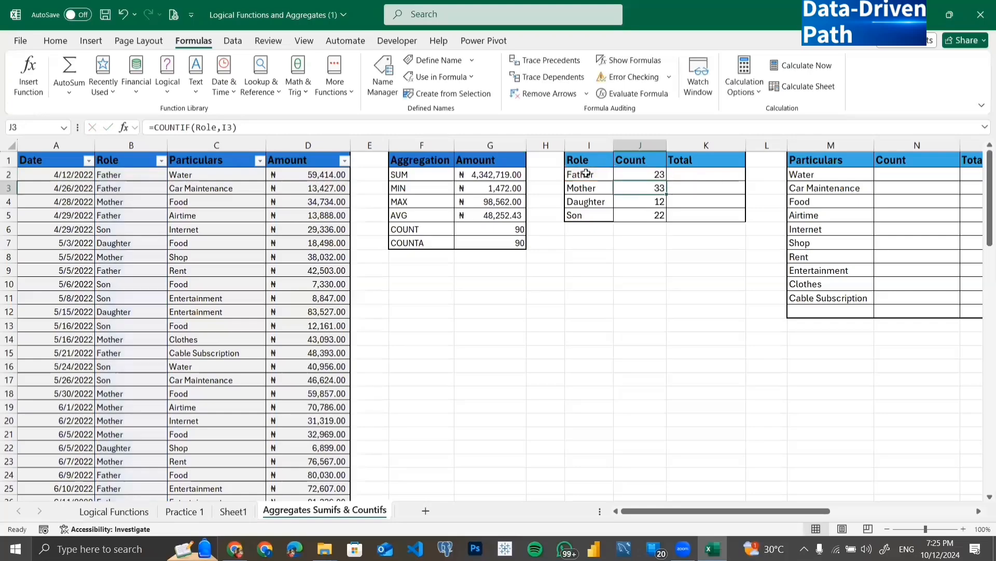
- Enter =SUMIF(Role,I2,Amount) in K2 as Father's total in the Role summary table
click(705, 177)
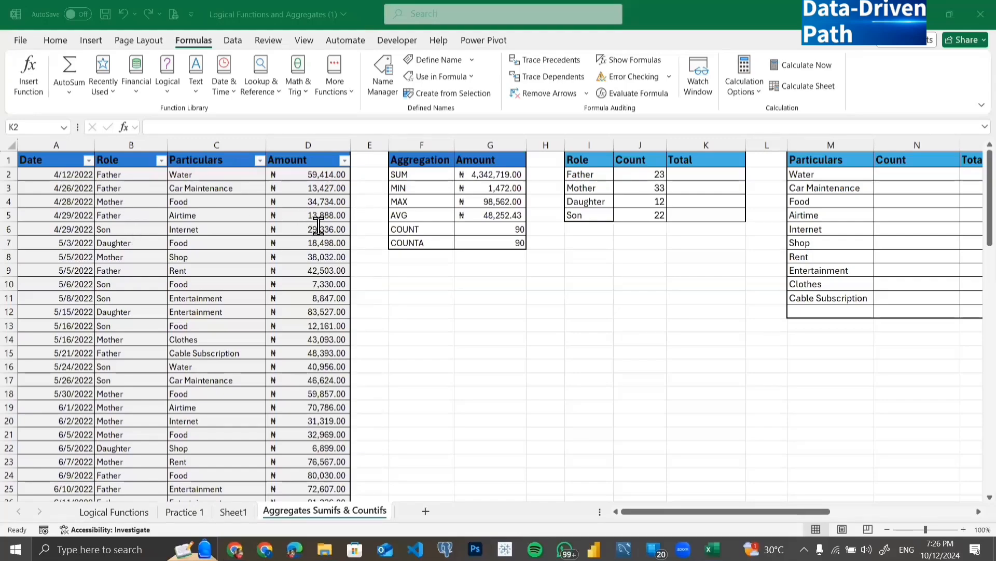
click(693, 171)
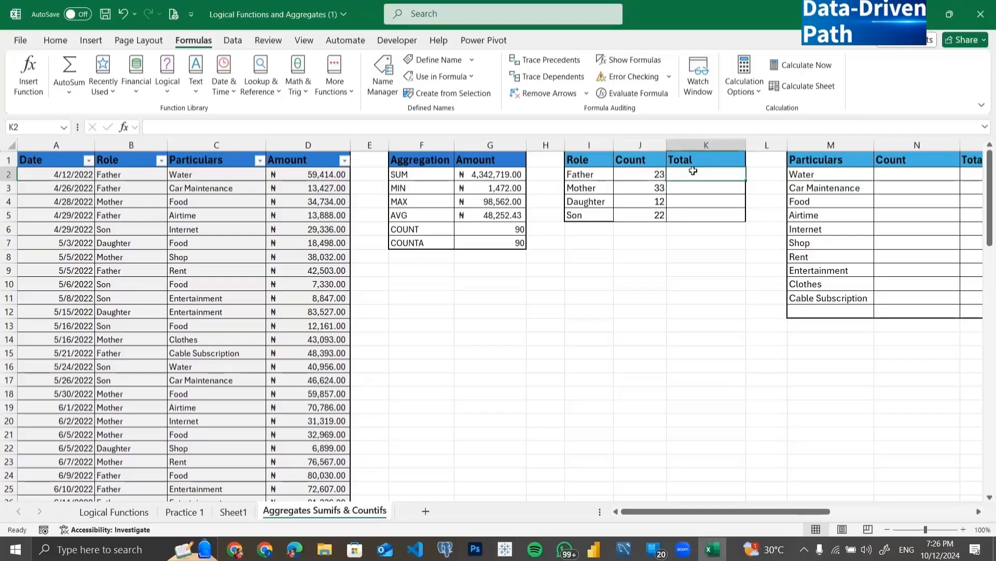
double_click(694, 171)
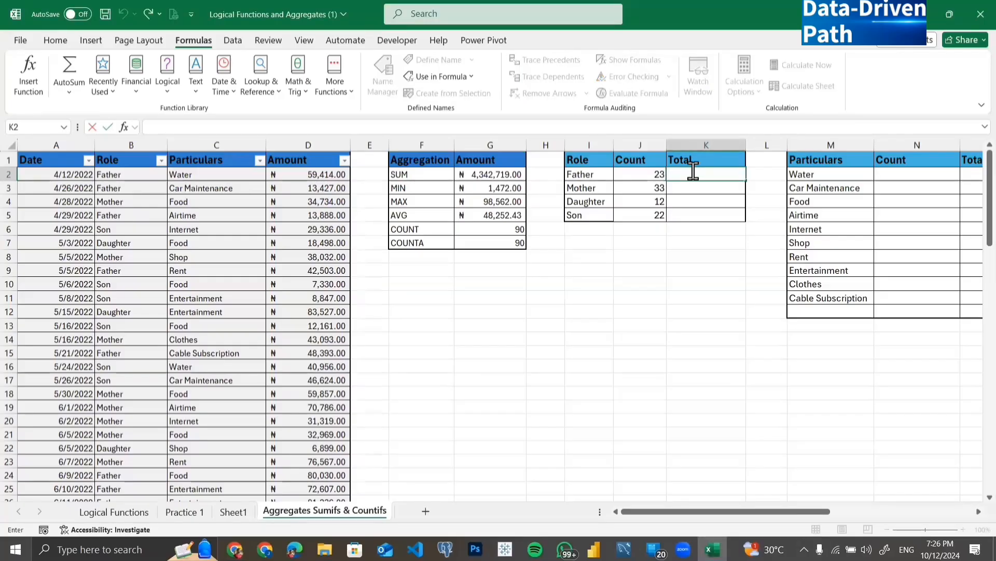
text(=S)
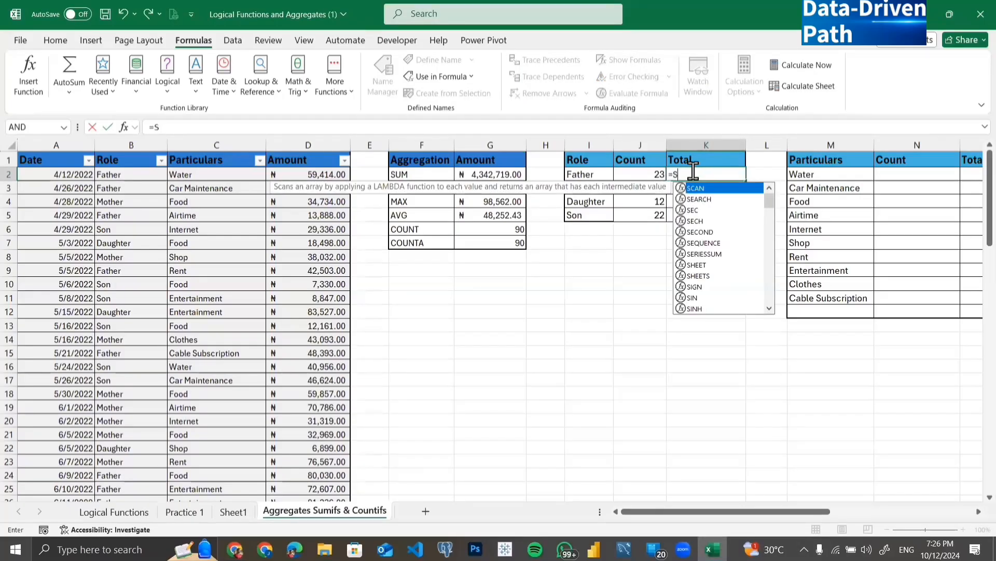
text(UMIF)
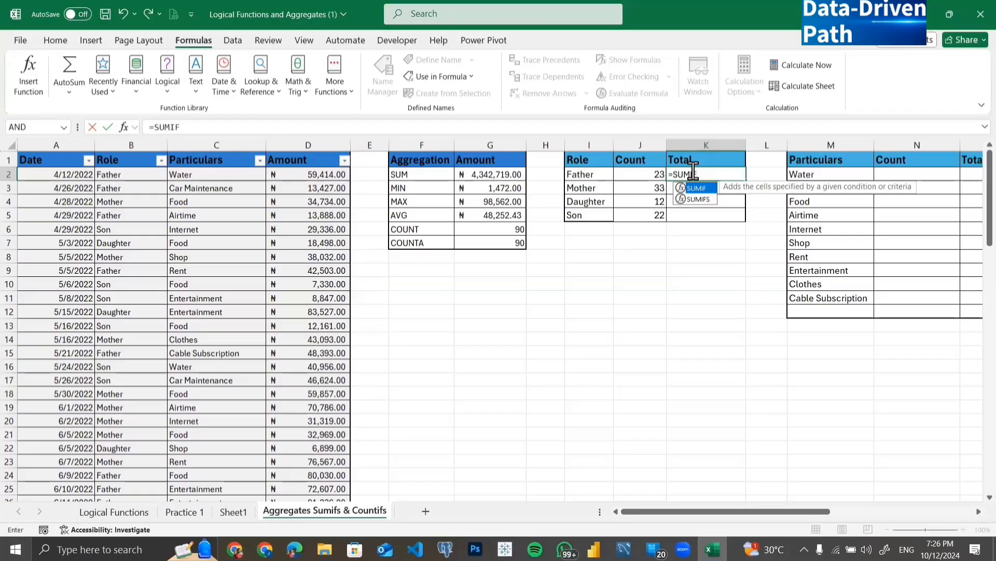
text(()
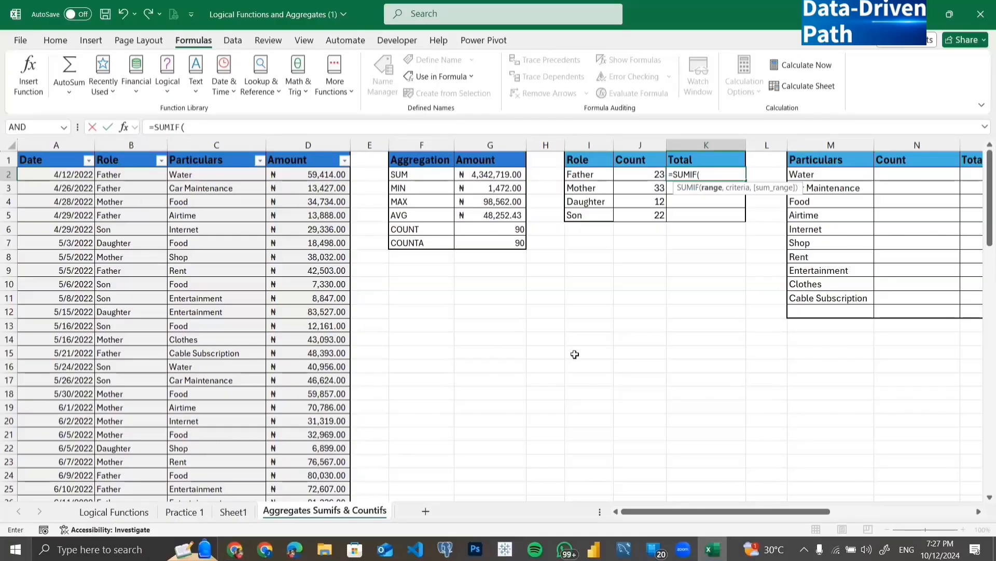
text(ROLE,)
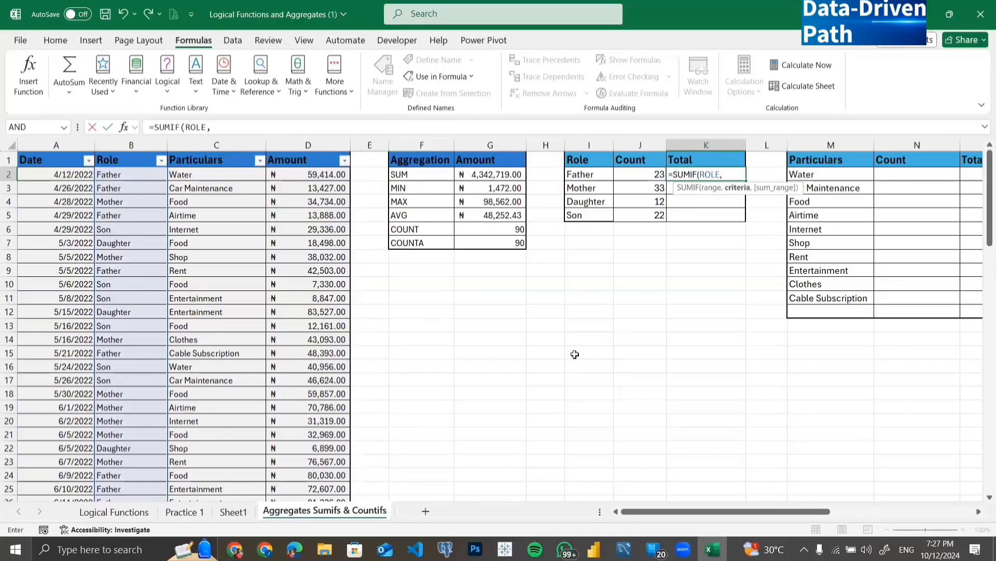
click(591, 173)
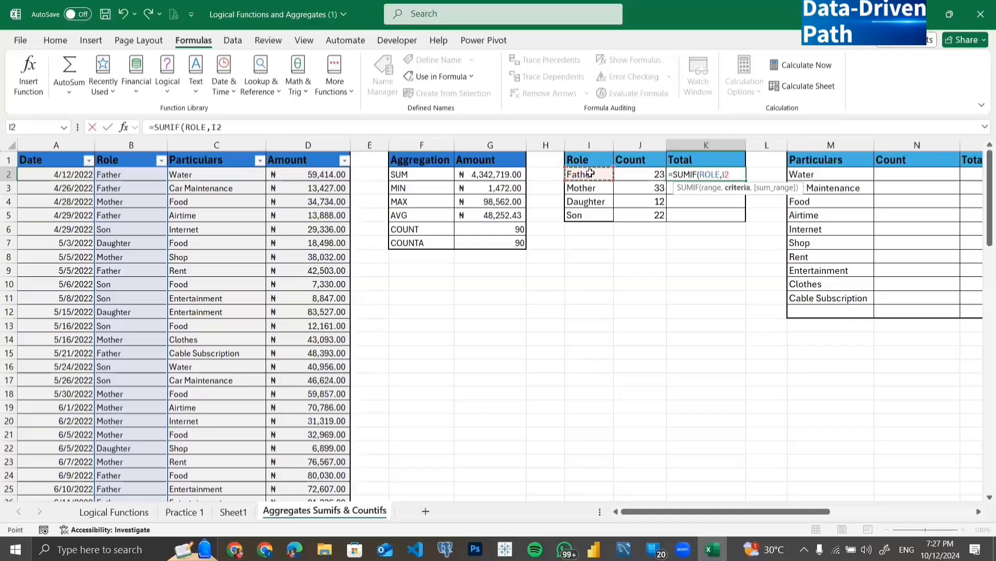
text(,)
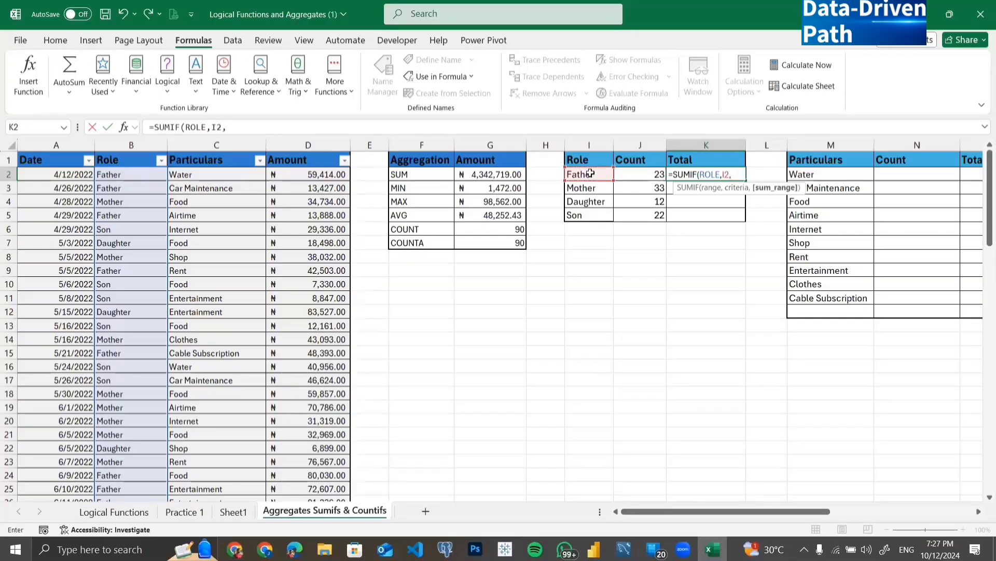
text(AMOUNT)
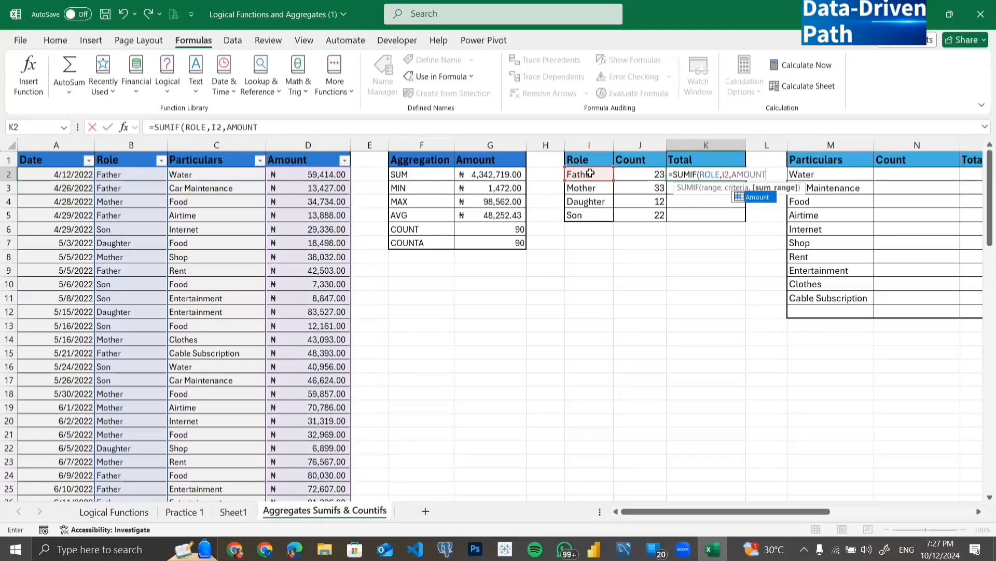
text())
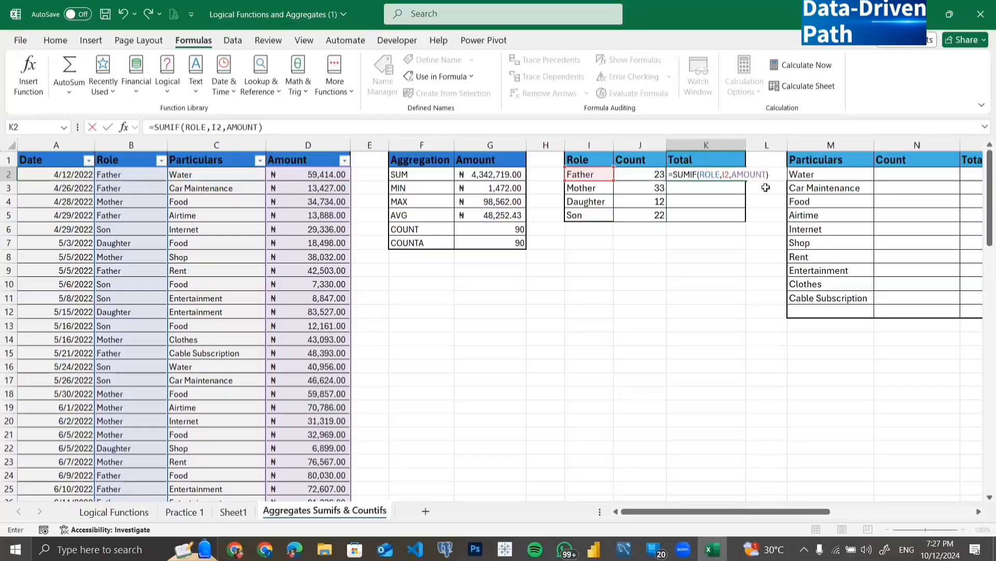
key(Return)
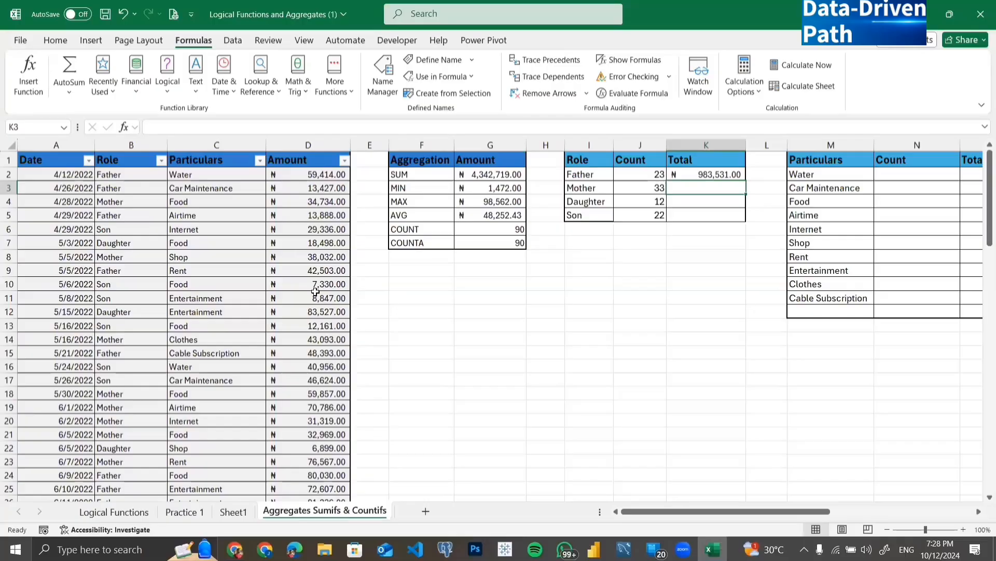
- Enter =SUMIF(Role,I3,Amount) in K3 as Mother's total and fill the formula down to K5 for Daughter and Son
text(=)
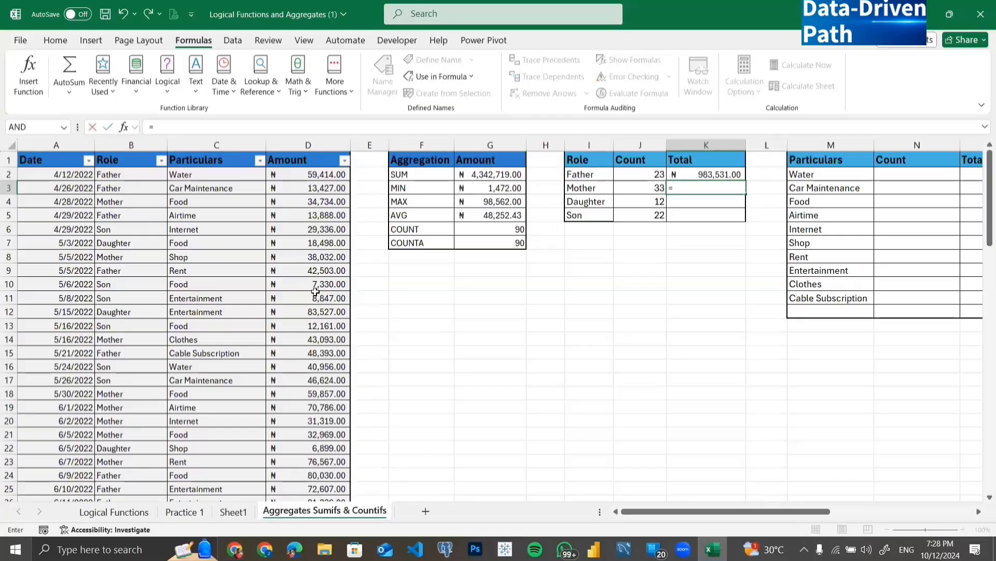
text(SUMIF)
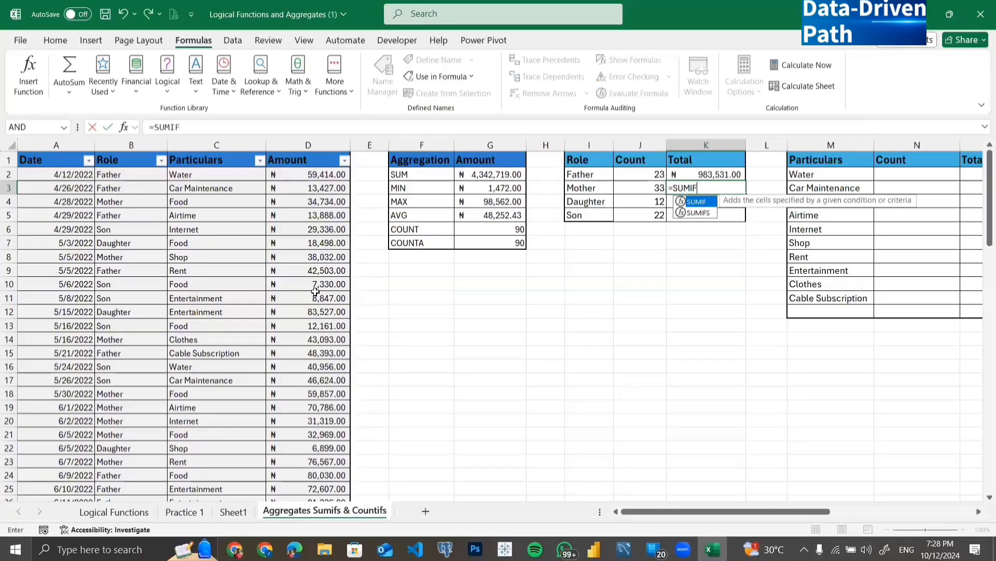
text(()
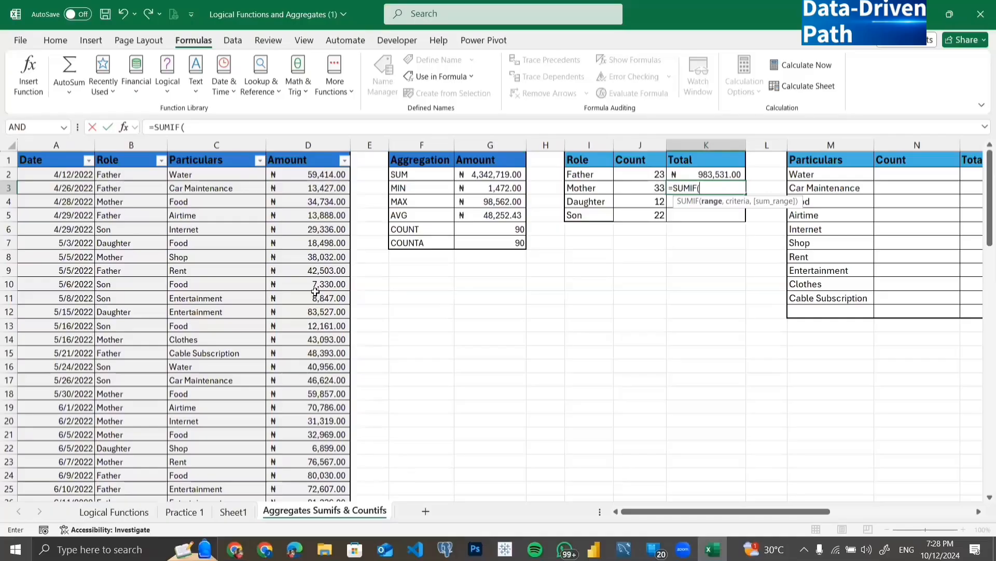
text(RO)
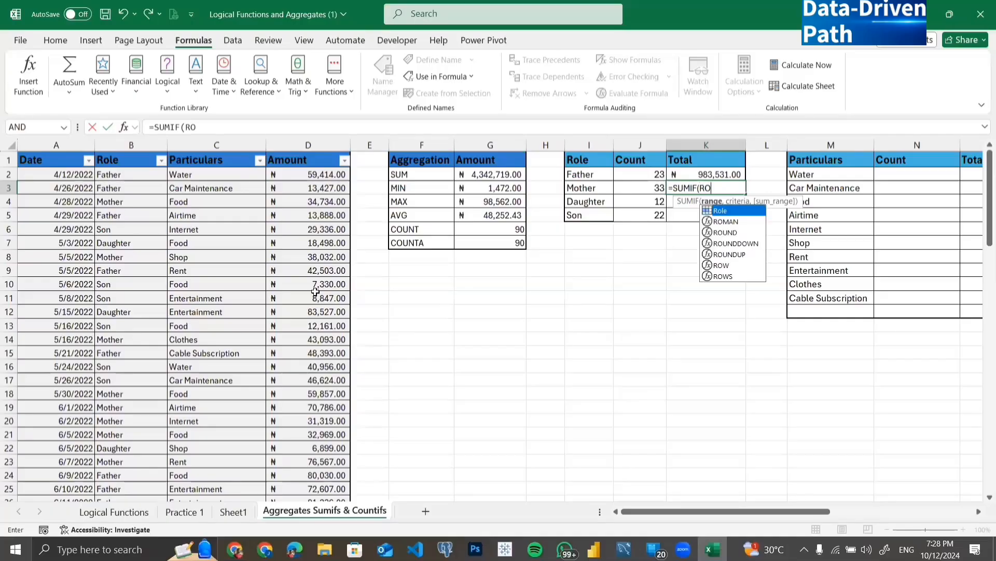
text(LE,)
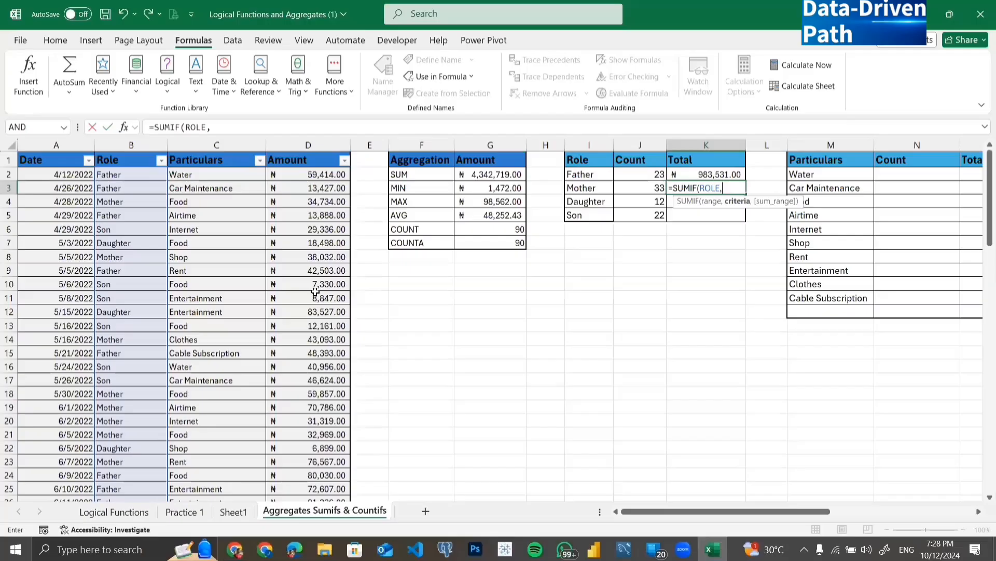
click(593, 187)
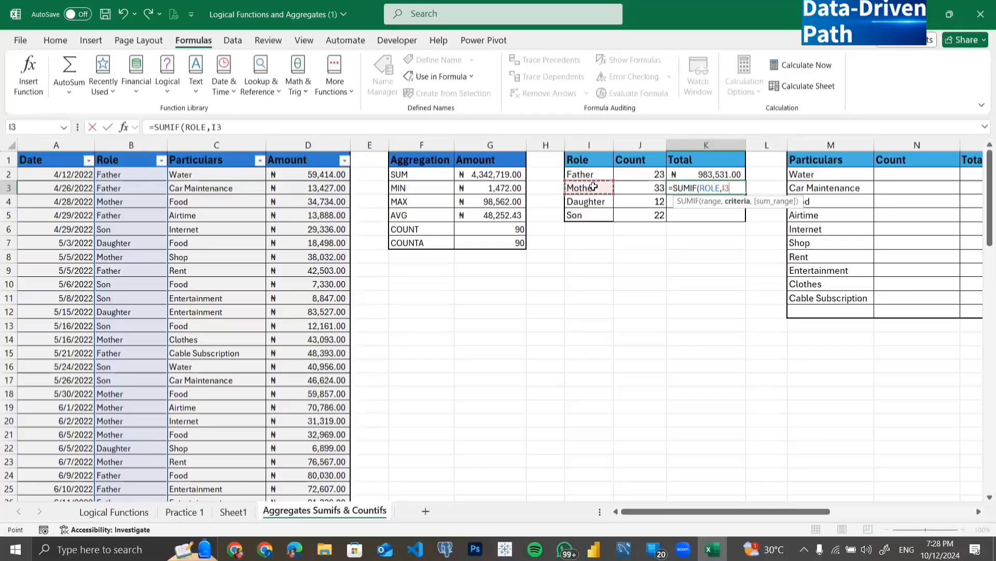
text(,)
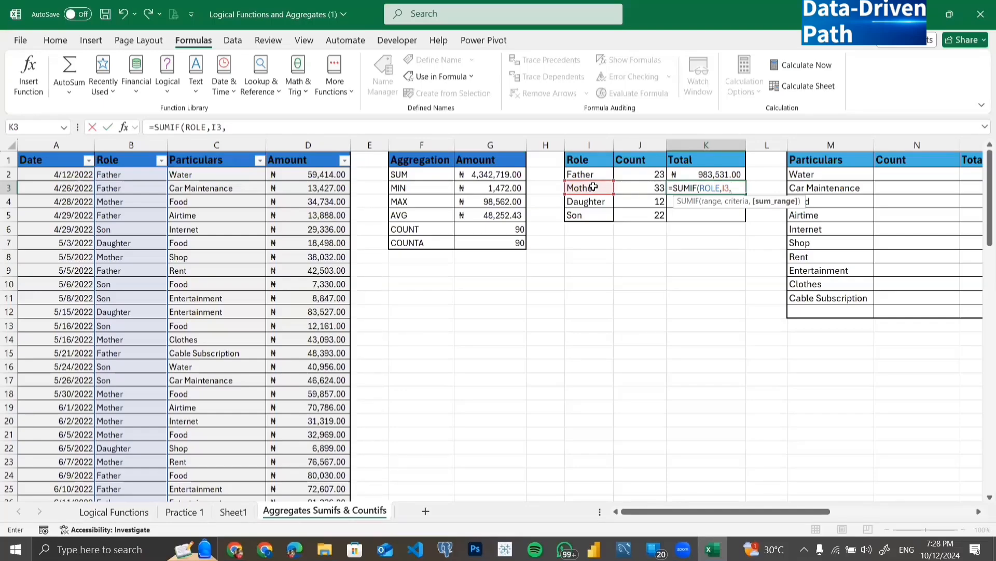
text(AMOUNT)
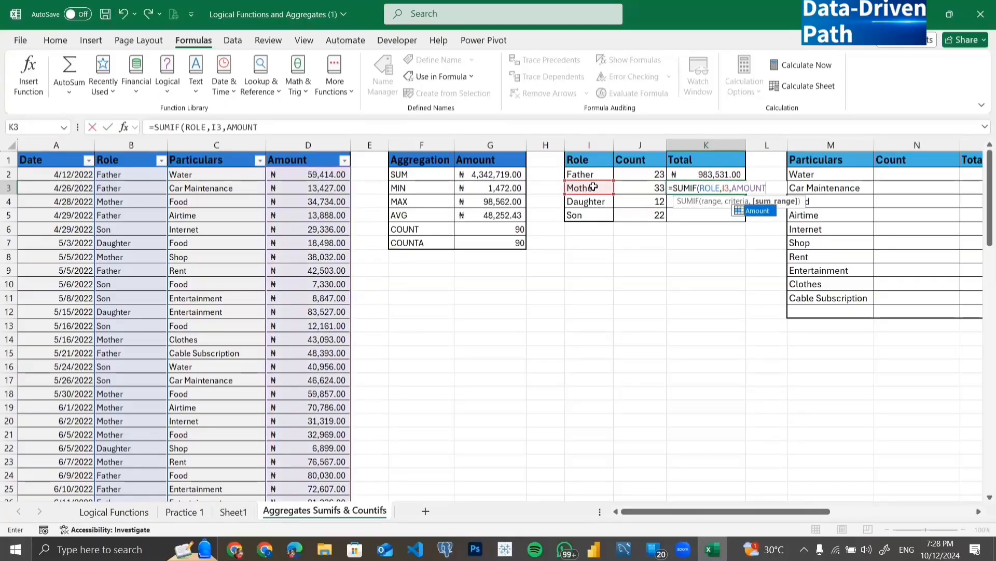
text())
key(Return)
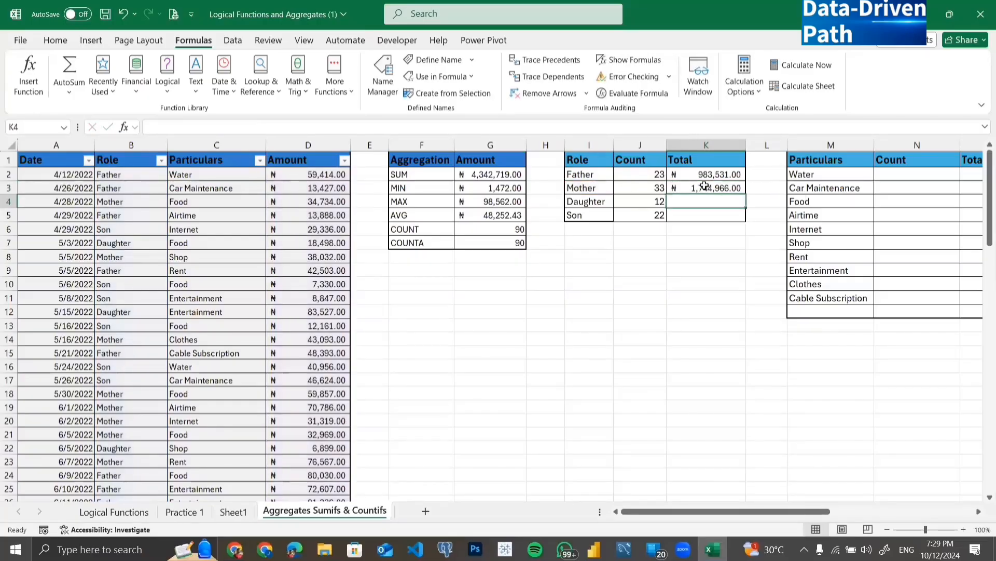
click(721, 188)
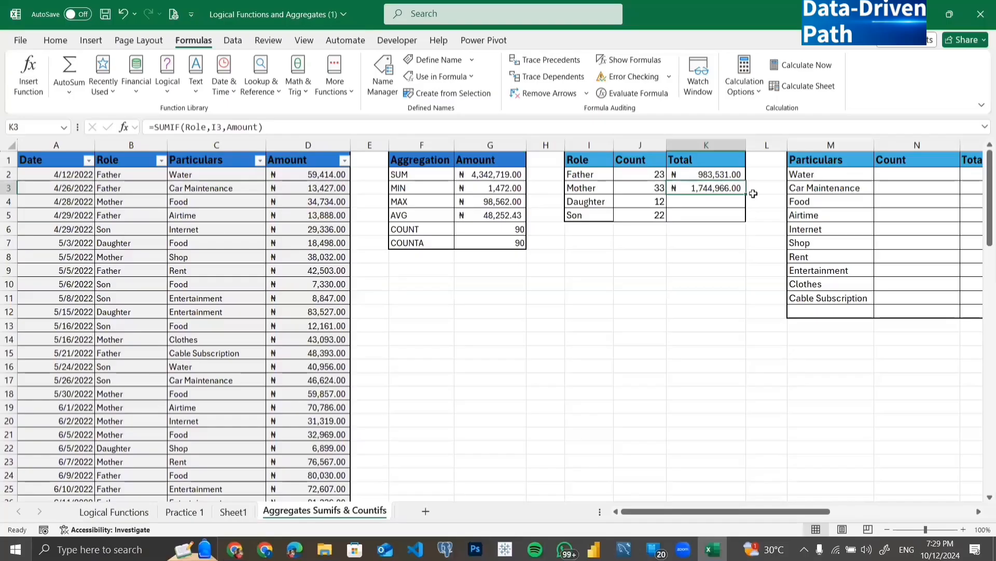
drag(746, 194, 748, 223)
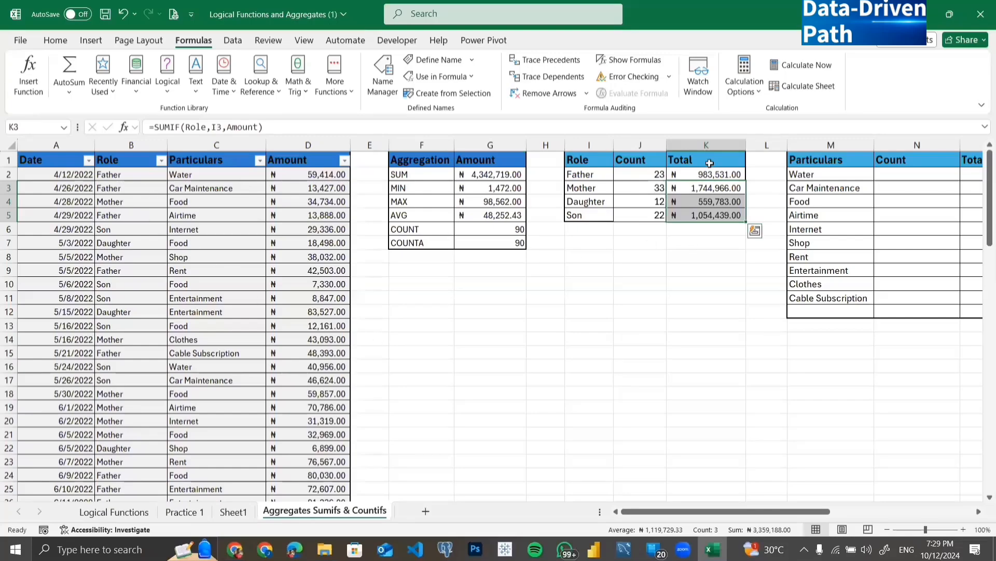
- Check the combined sum of the role totals in K2:K5 against the overall SUM in G2
drag(709, 172, 701, 214)
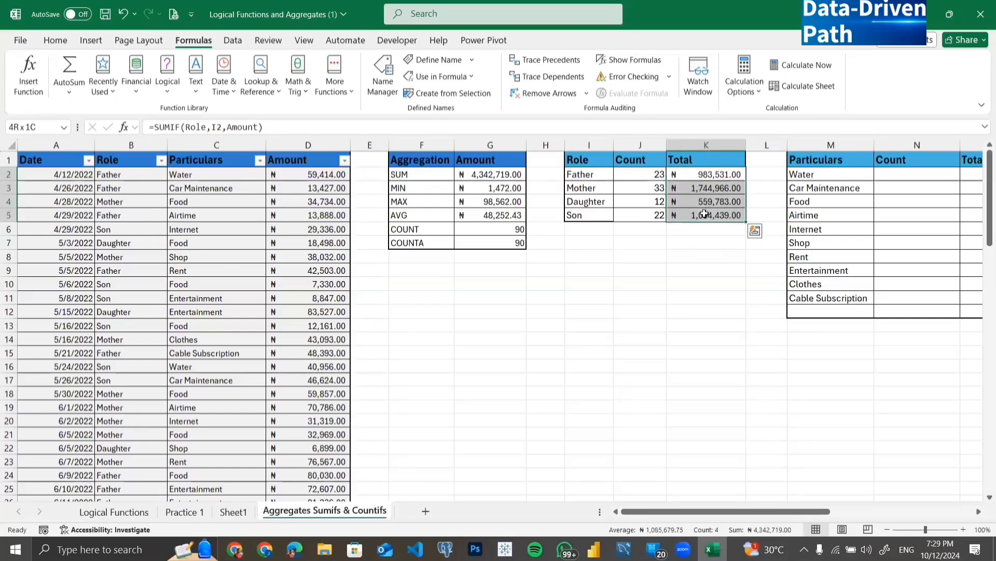
click(498, 175)
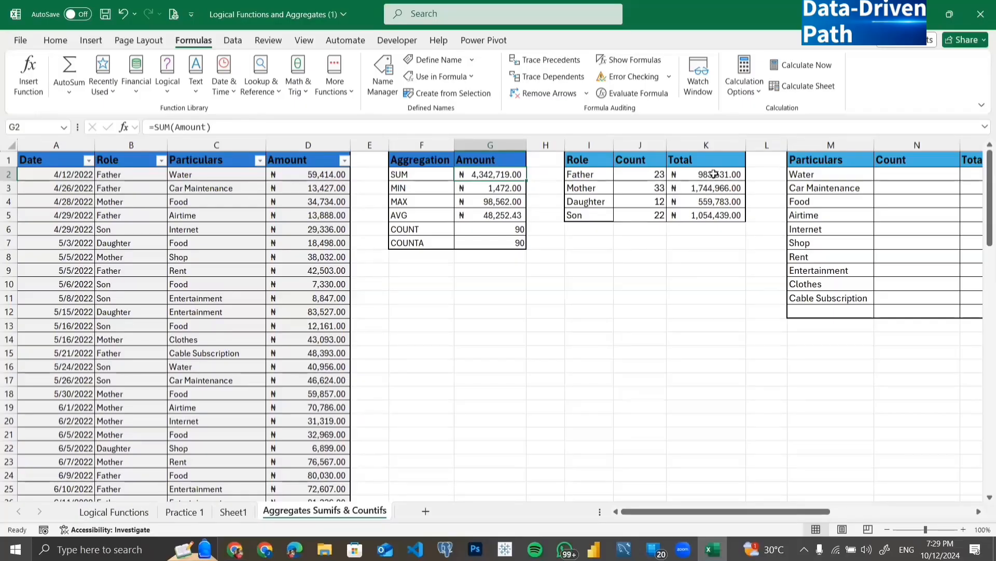
drag(714, 175, 716, 221)
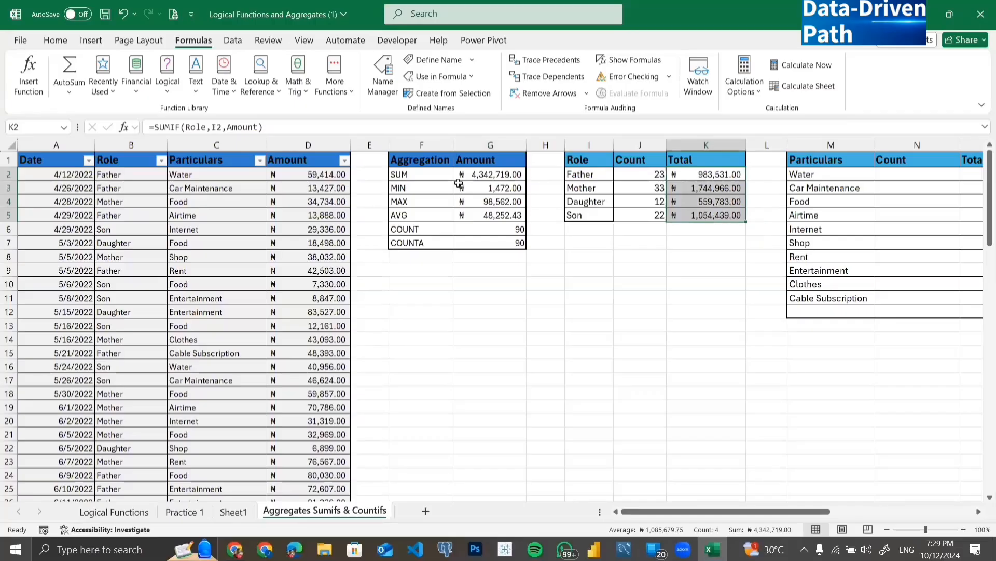
click(474, 174)
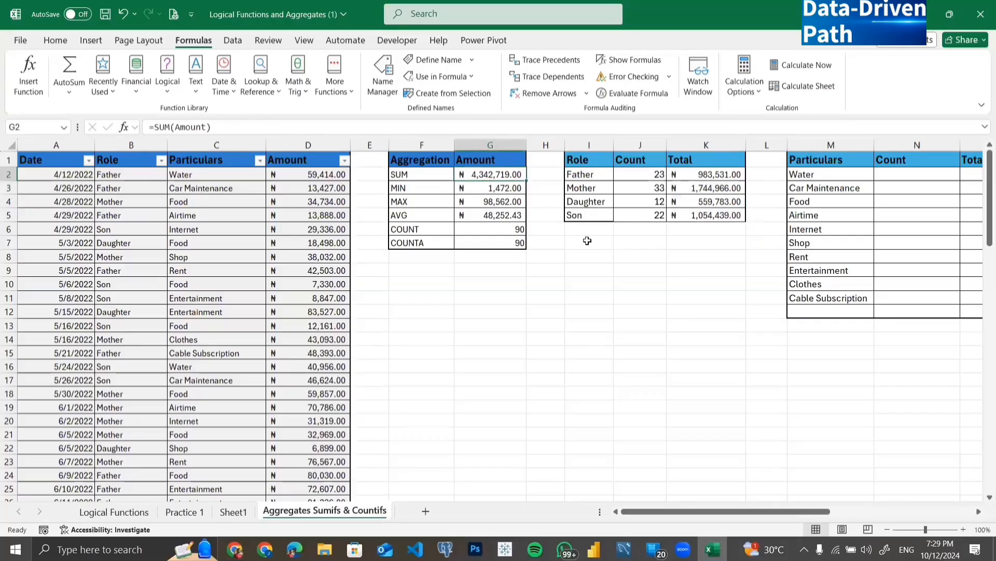
- Enter =SUM(K2:K5) in K6 as the grand total of the roles and compare it with the SUM formula in G2
click(709, 228)
text(=)
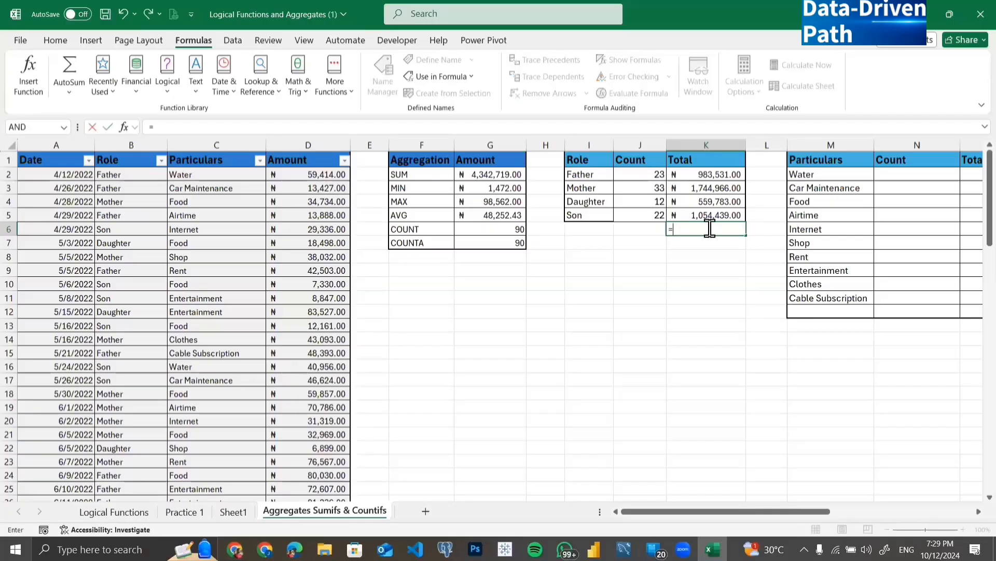
text(SUM)
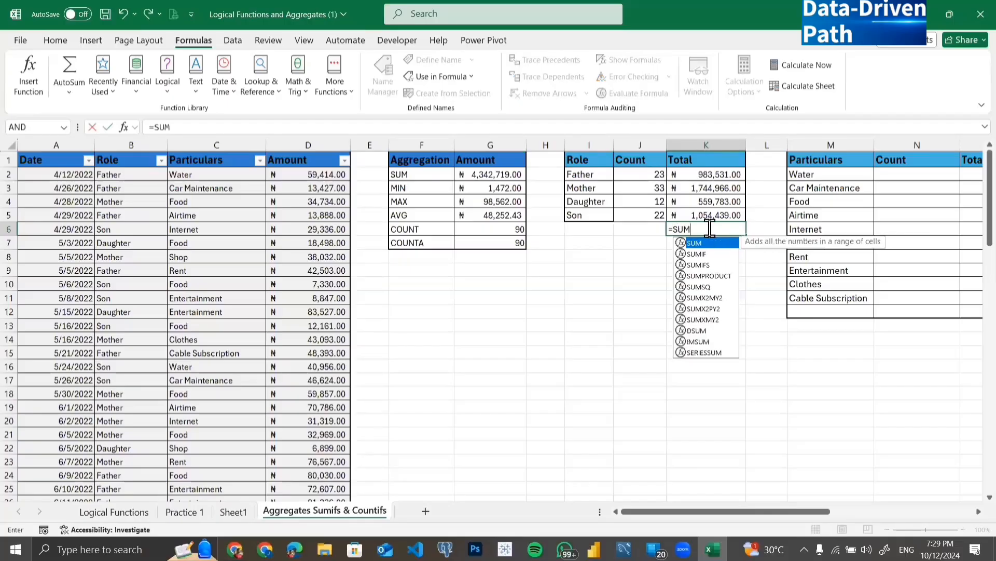
text(()
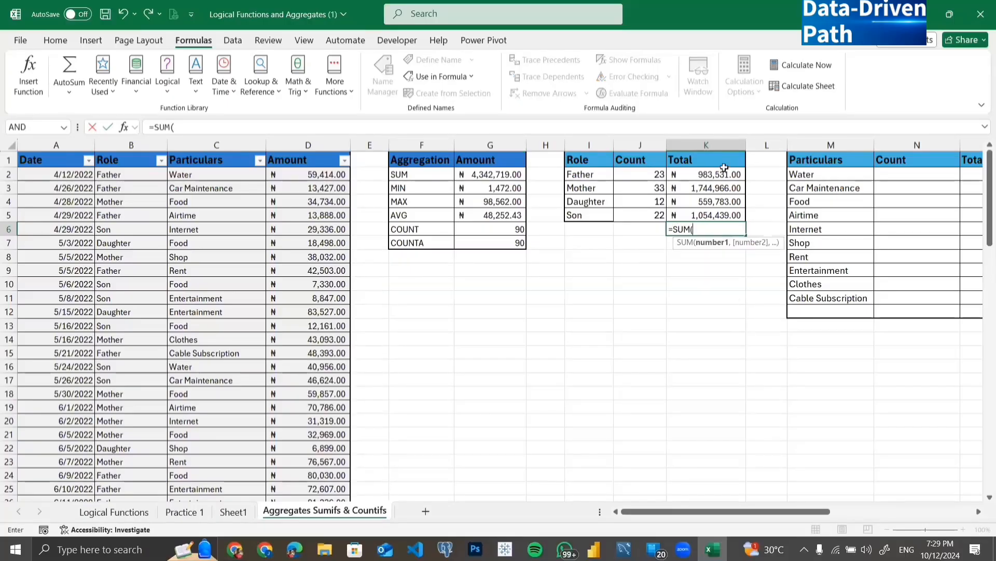
drag(721, 173, 721, 215)
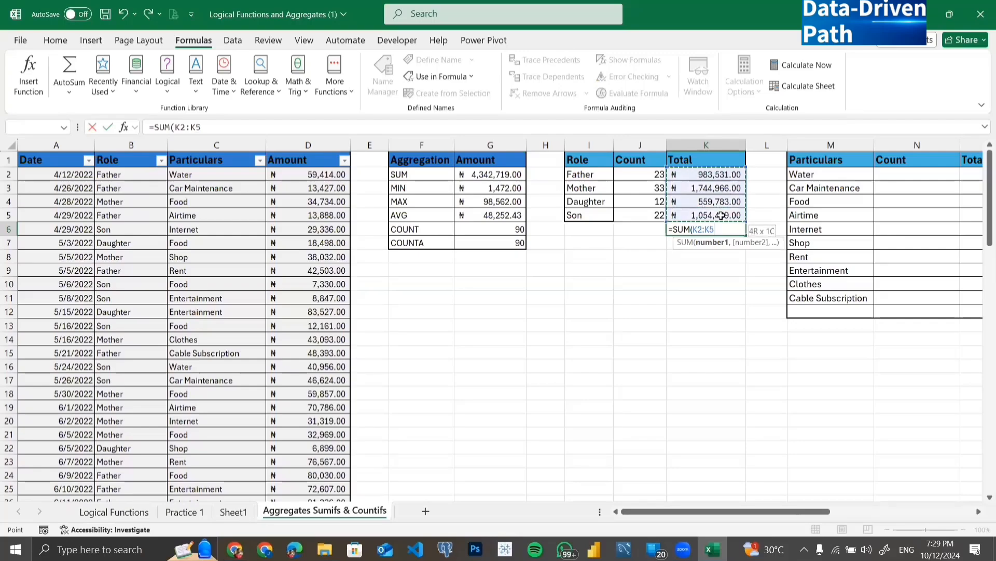
text())
key(Return)
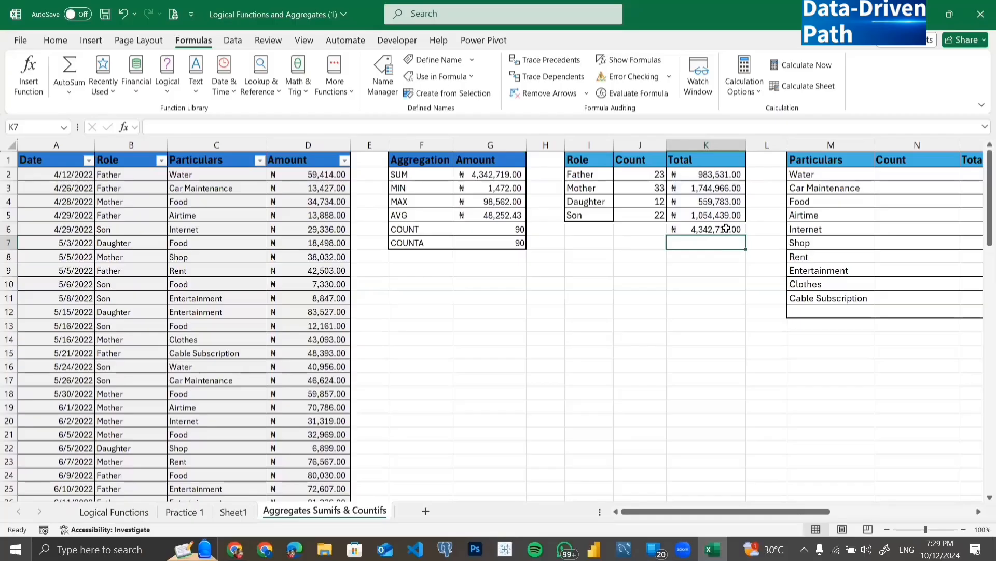
click(726, 229)
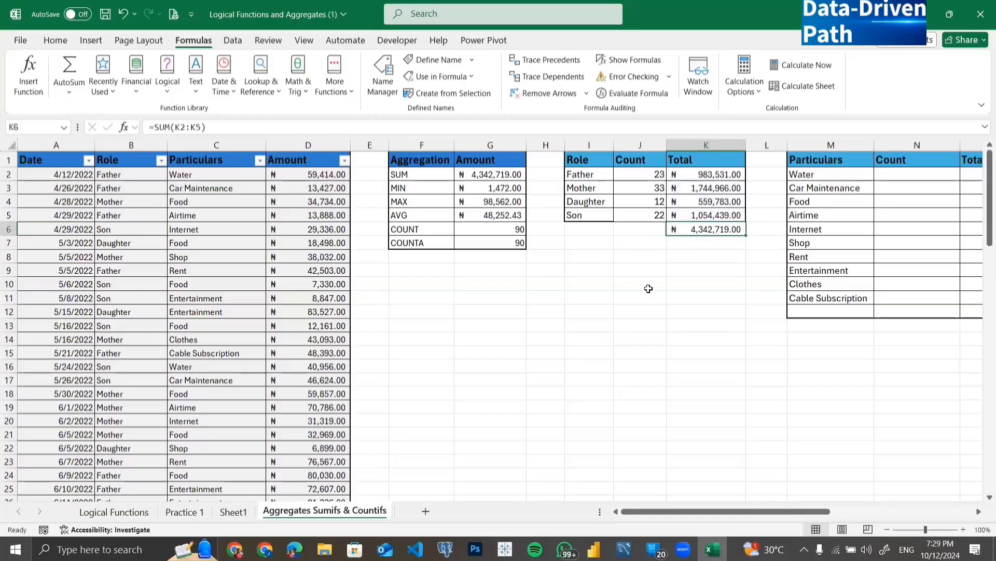
click(497, 173)
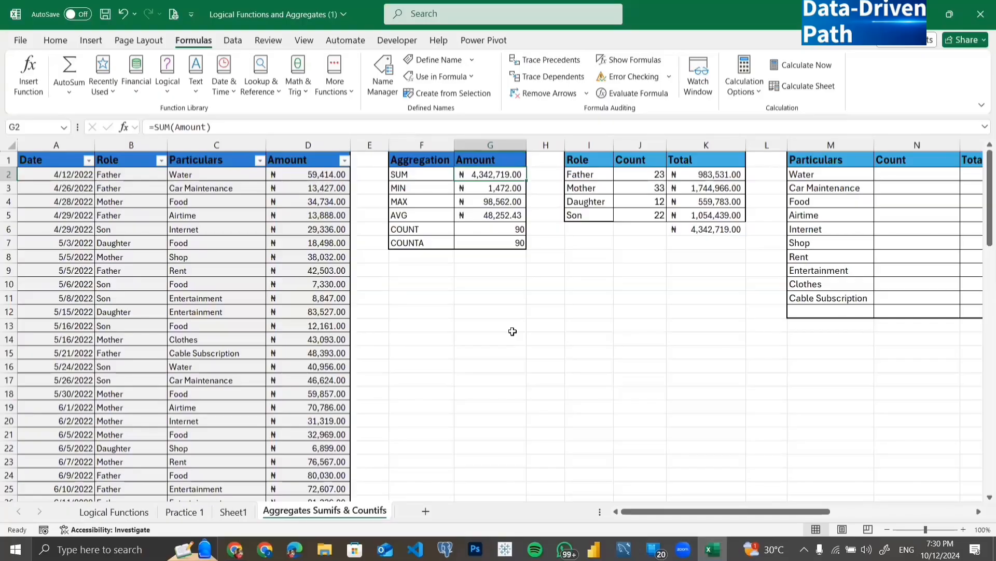
click(723, 229)
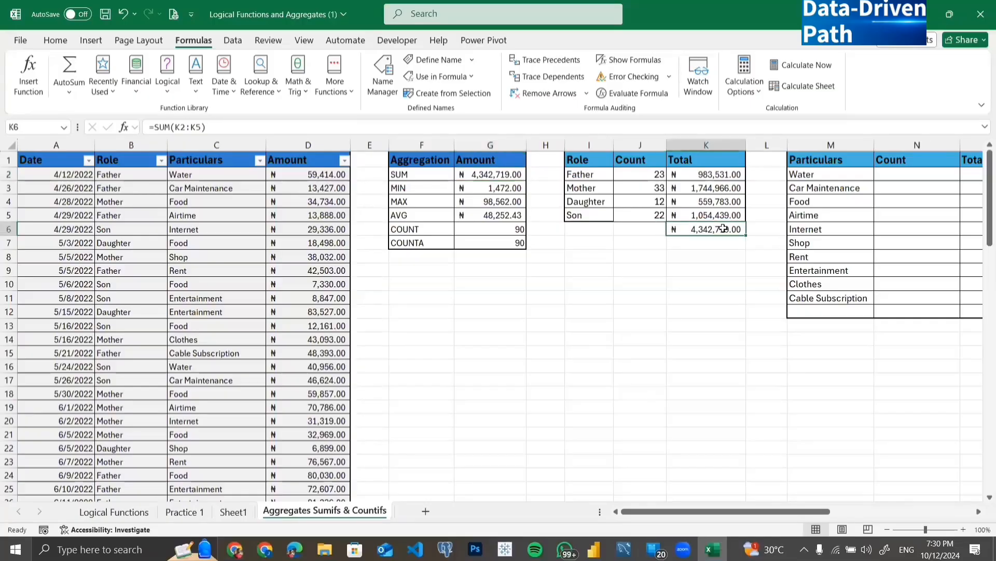
- Delete the grand total formula from K6 below the Role summary table
key(Delete)
scroll(723, 228, right, 5)
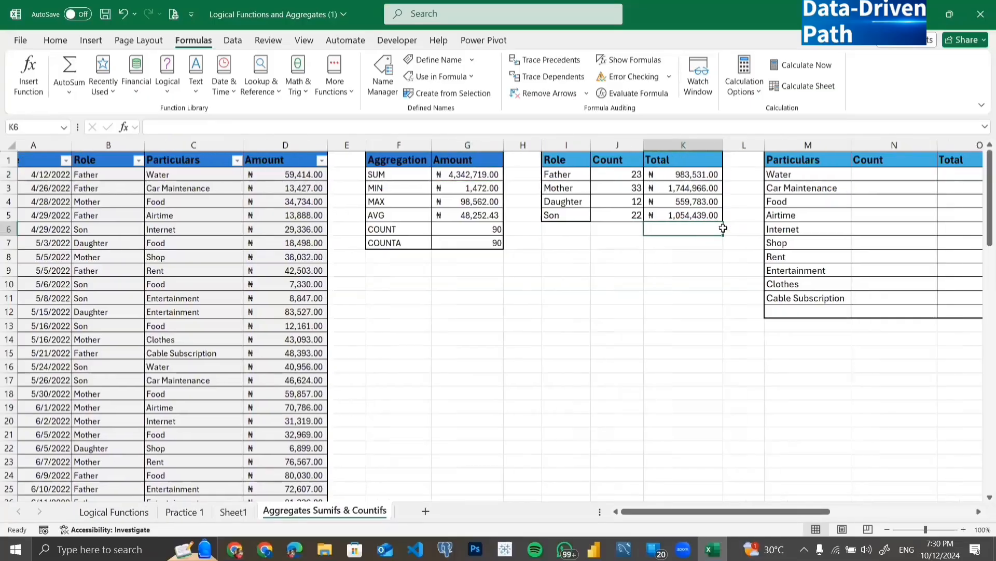
scroll(723, 228, right, 2)
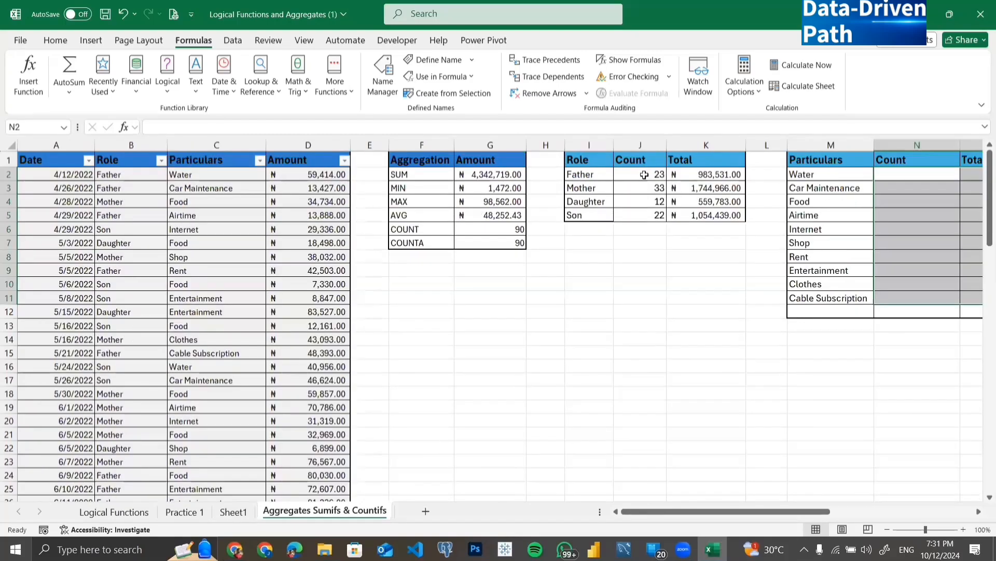
- Review the COUNTIF formula in J2 and the SUMIF formula in K2 of the Role summary table
double_click(644, 177)
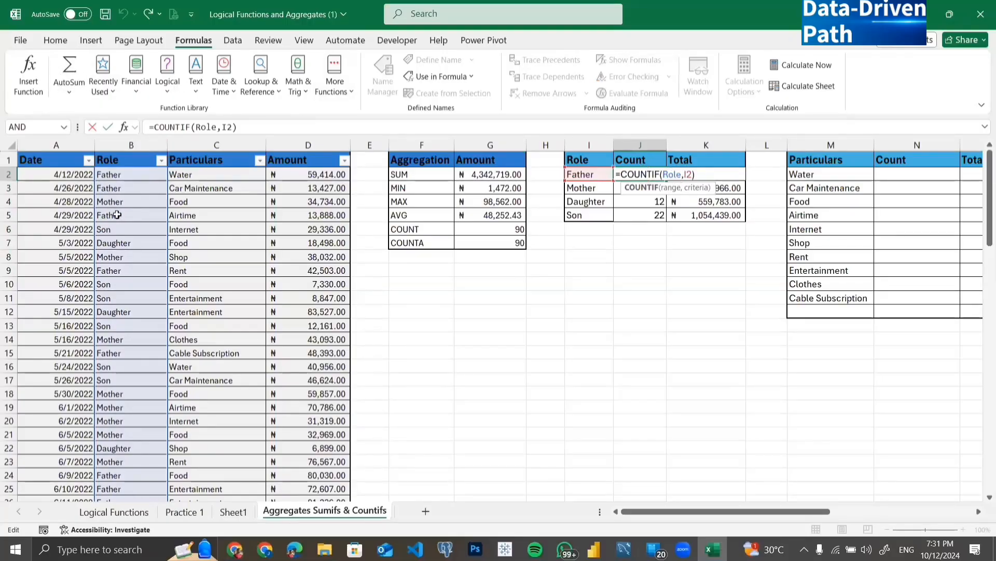
key(Return)
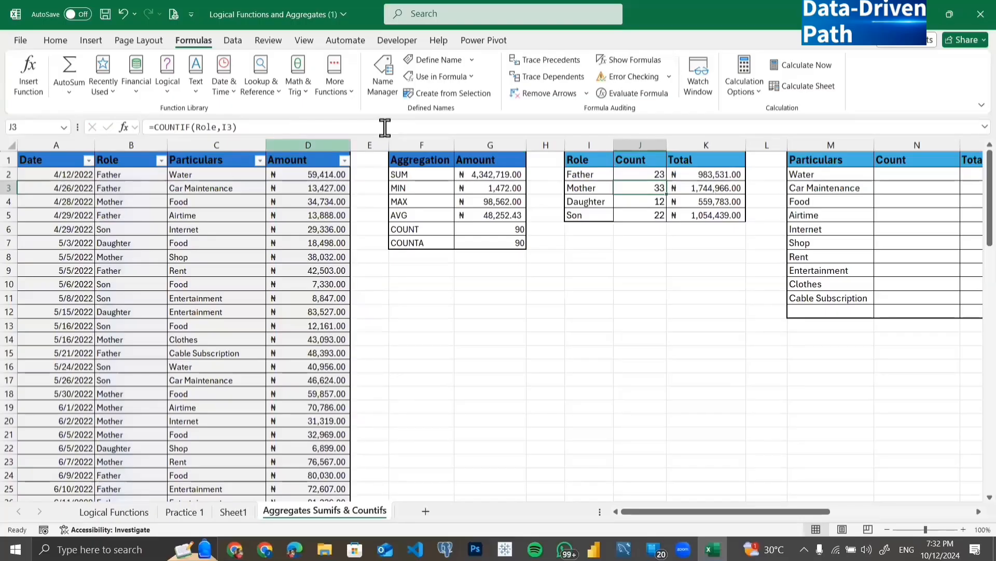
key(Right)
key(Down)
key(Down)
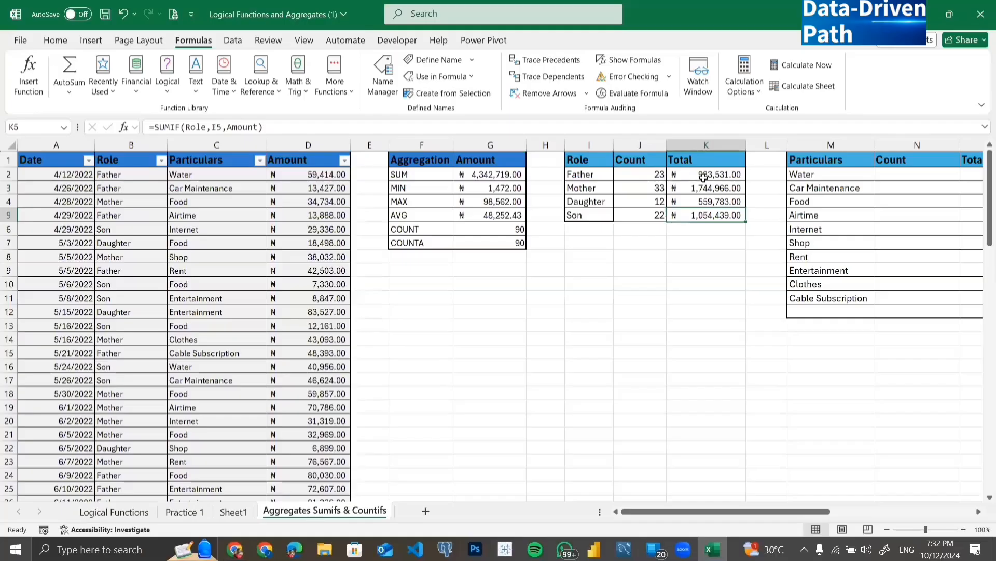
double_click(704, 178)
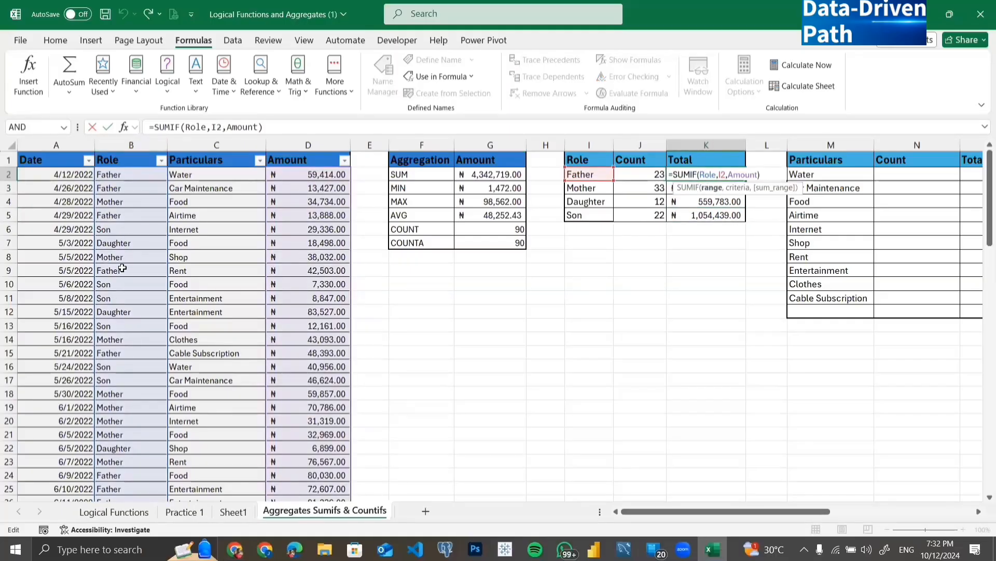
key(Return)
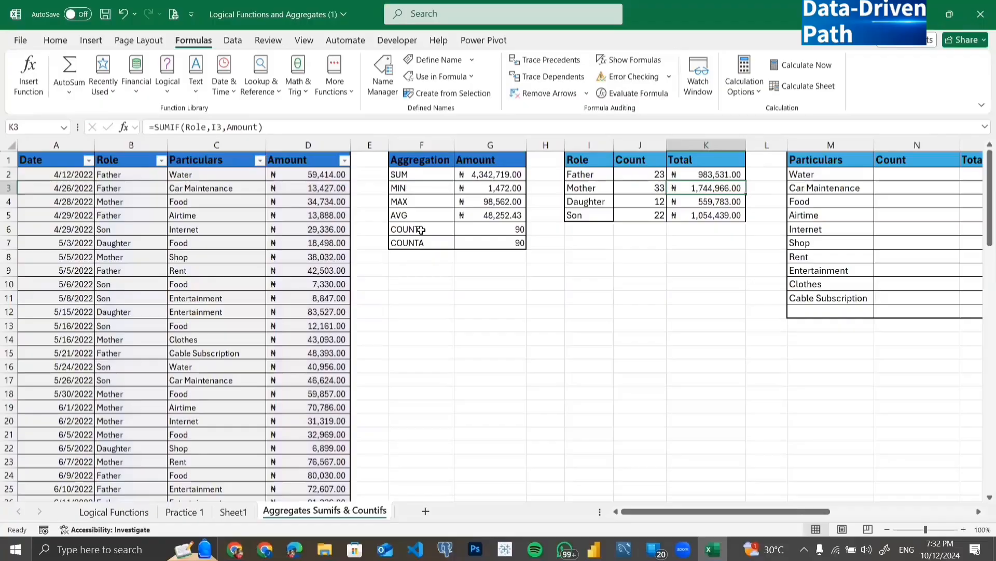
- Begin a COUNTIFS formula in S2 of the Role and Particulars table, matching the Role range against Q2
scroll(421, 230, right, 8)
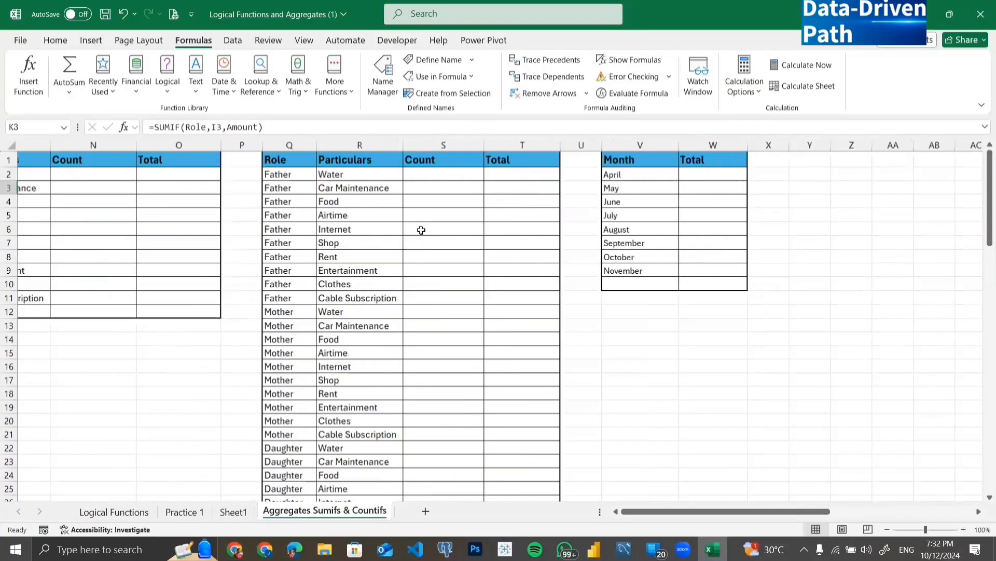
drag(697, 178, 715, 284)
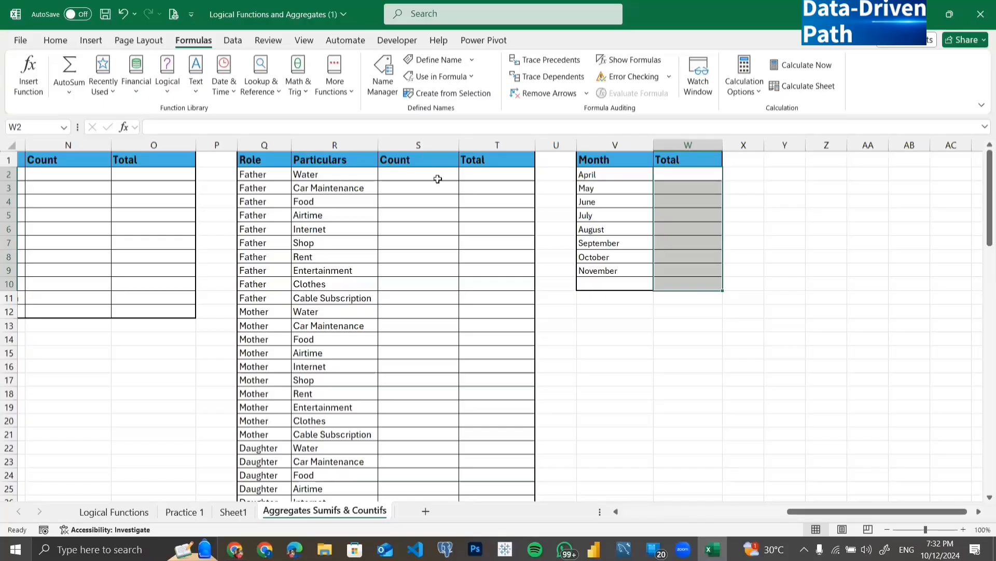
click(416, 172)
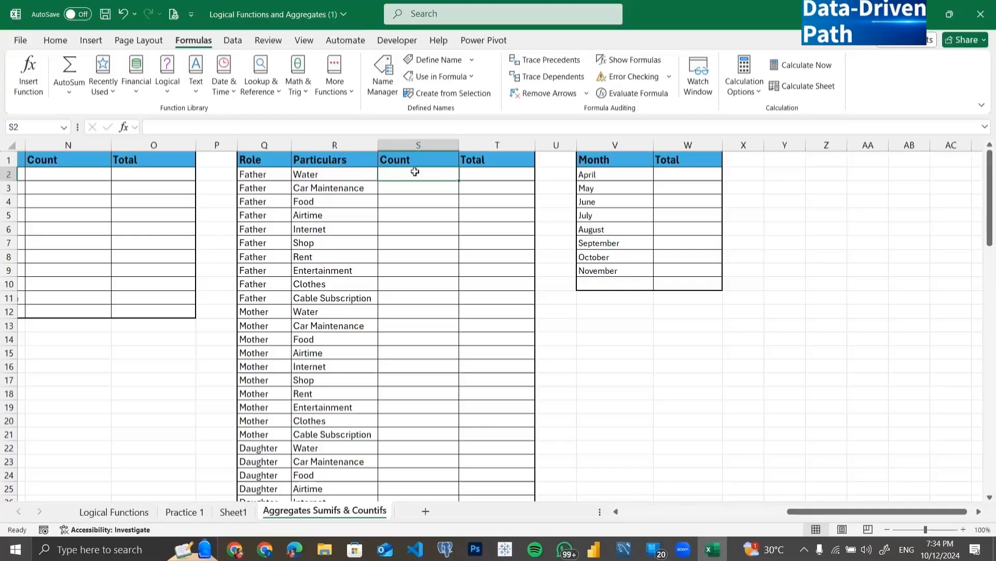
text(=COU)
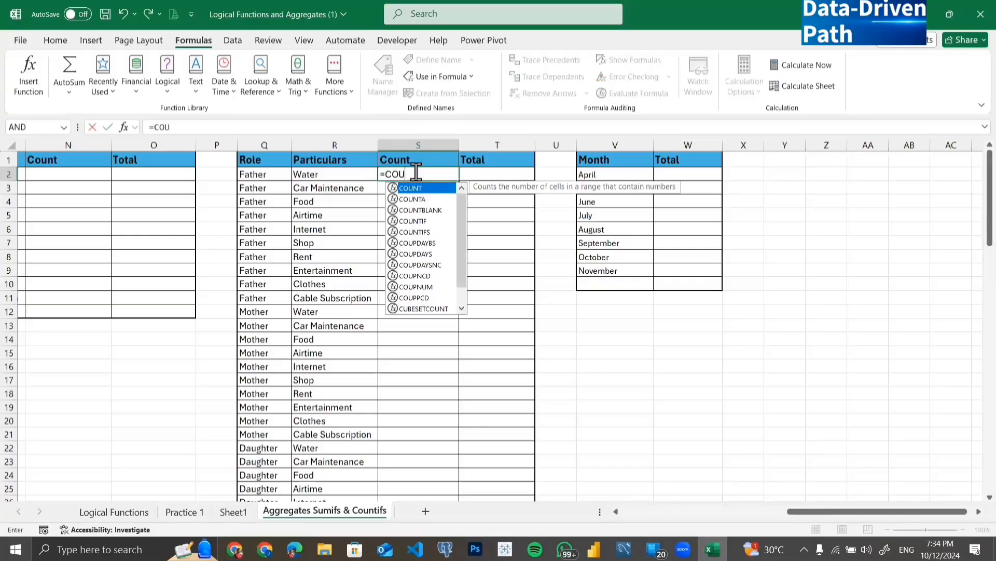
text(NTIFS()
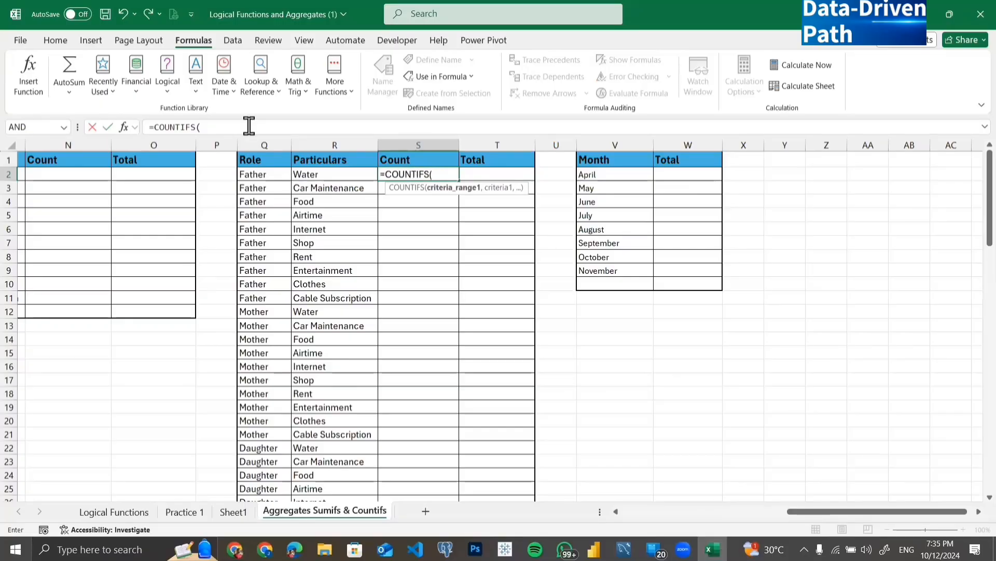
text(ROL)
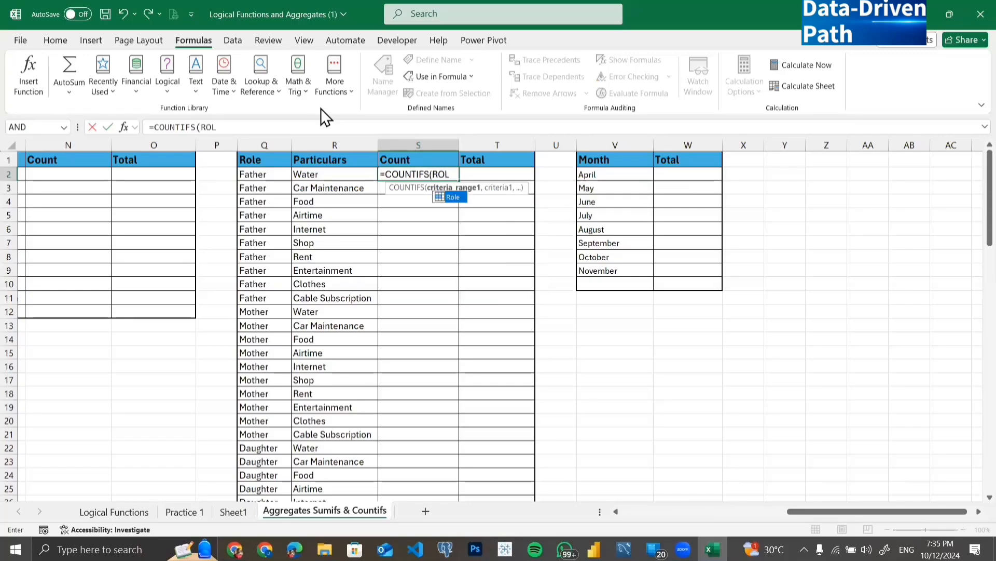
text(E,)
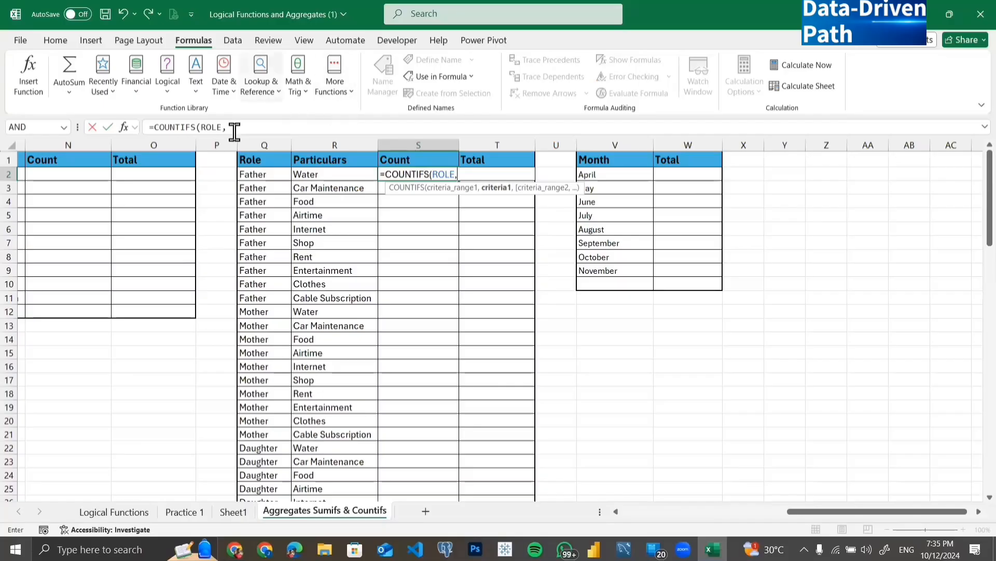
click(254, 175)
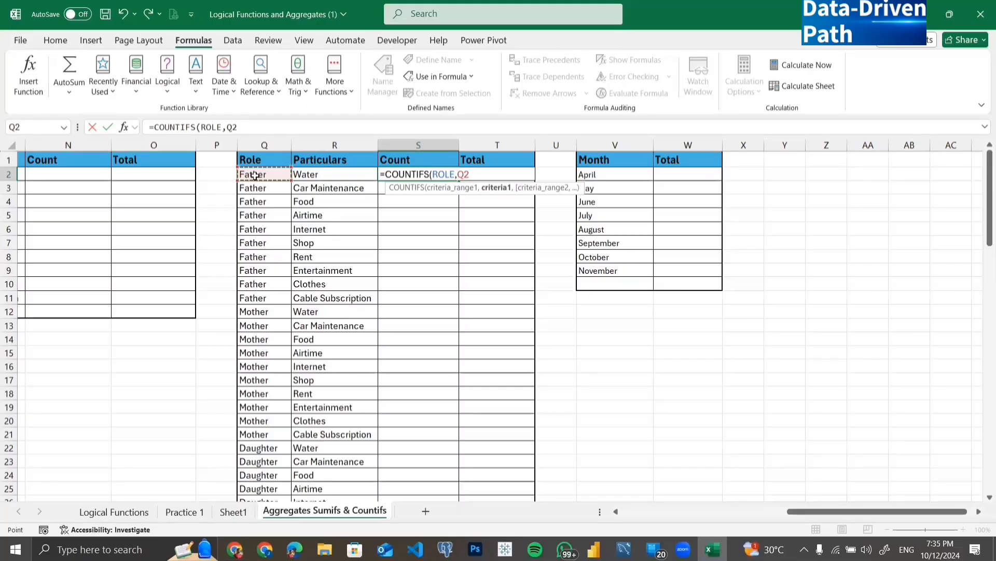
text(,)
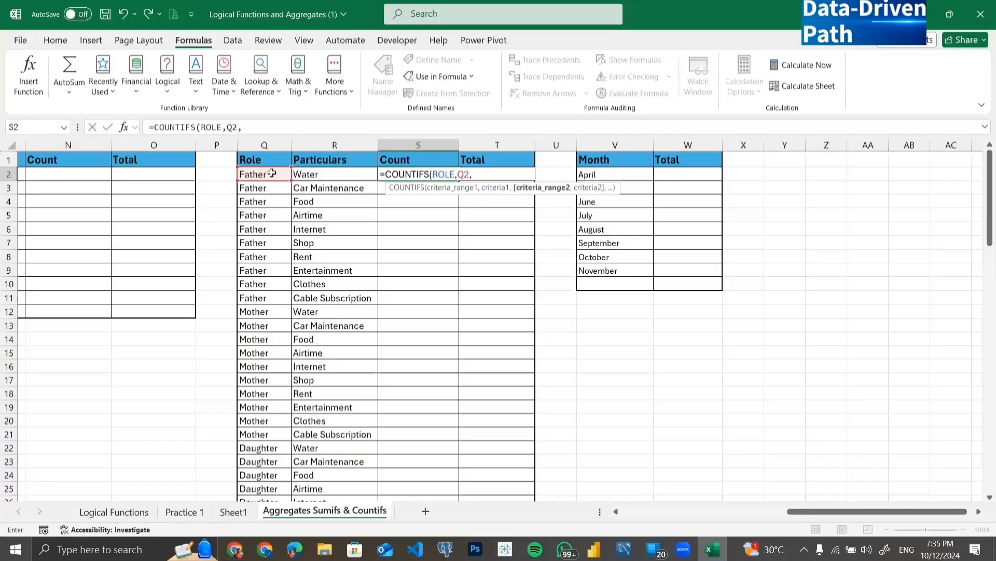
- Complete the S2 formula as =COUNTIFS(Role,Q2,Particulars,R2) and fill it down the table's Count column
text(PART)
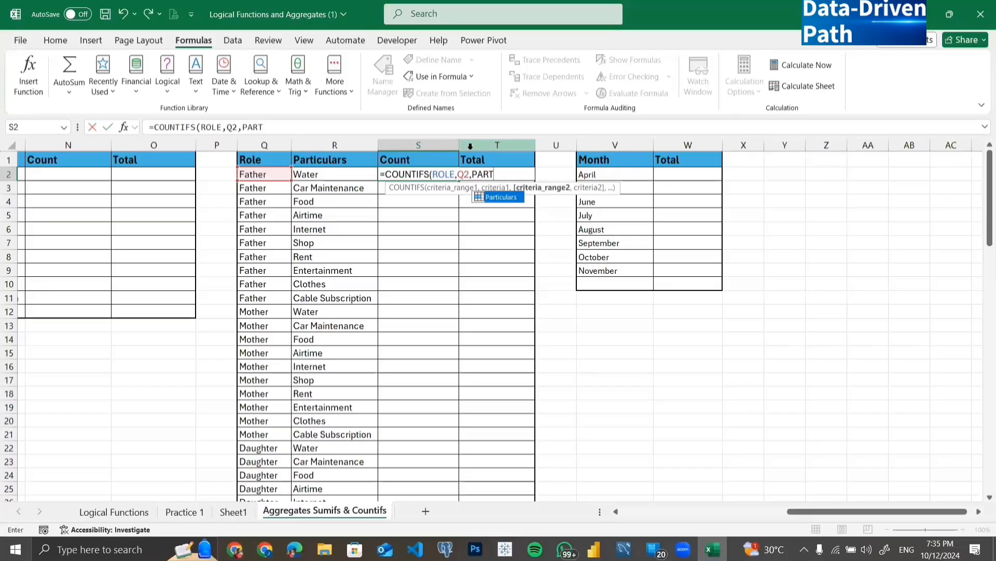
key(Tab)
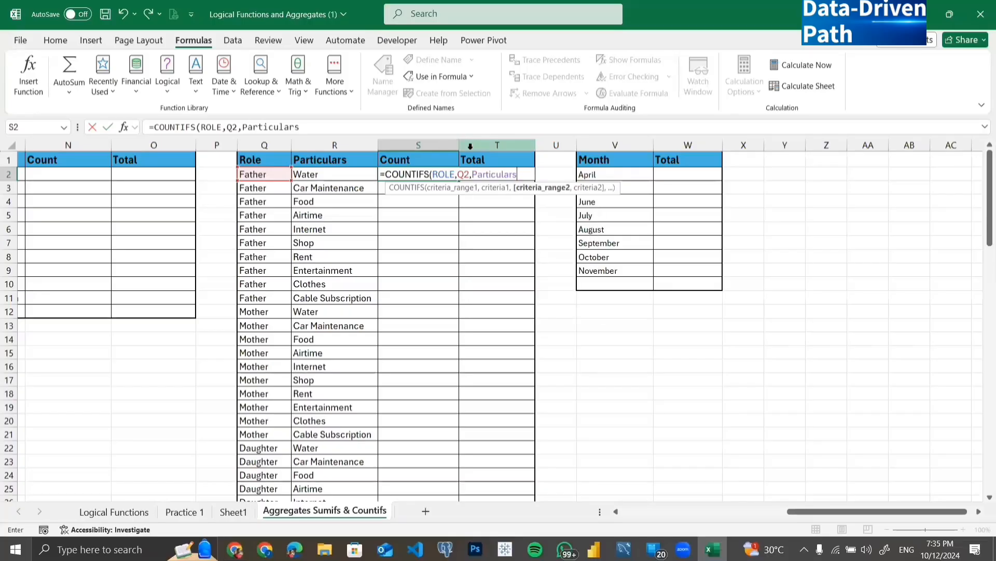
text(,)
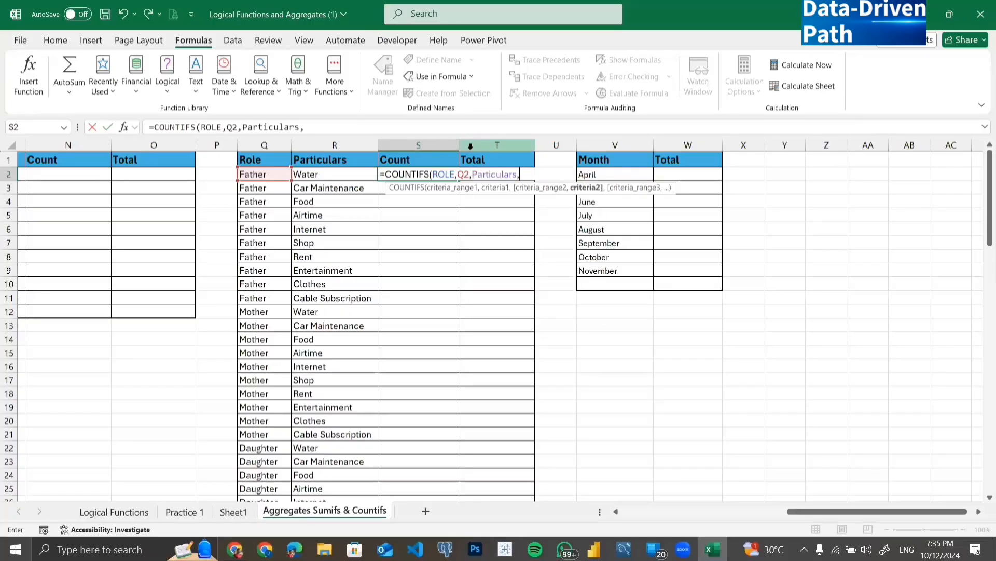
click(306, 173)
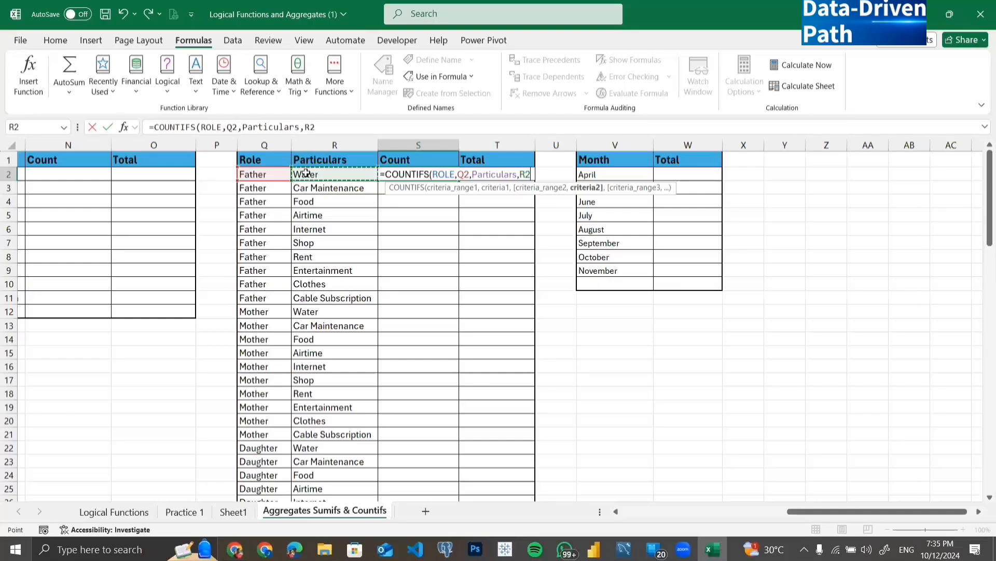
text())
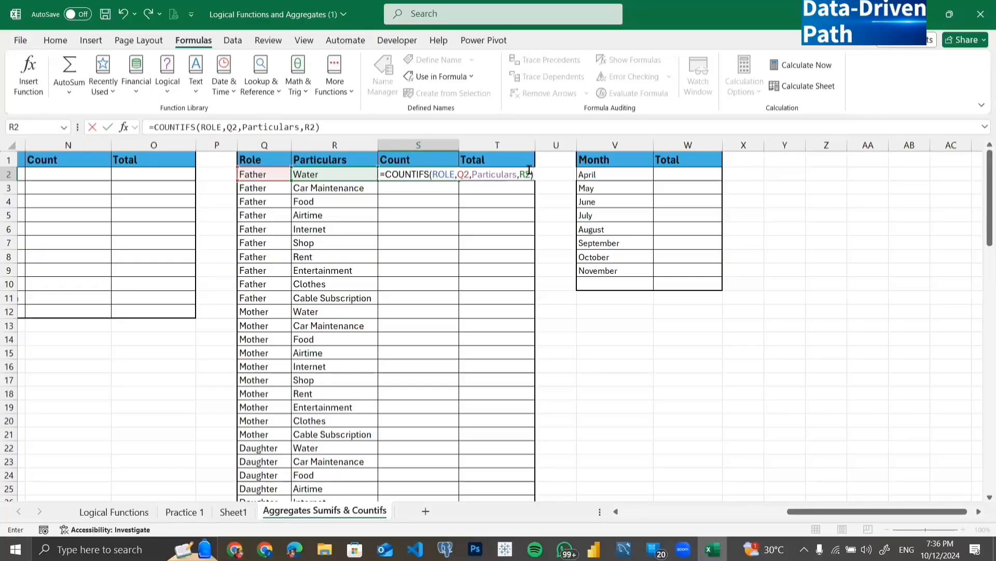
key(Return)
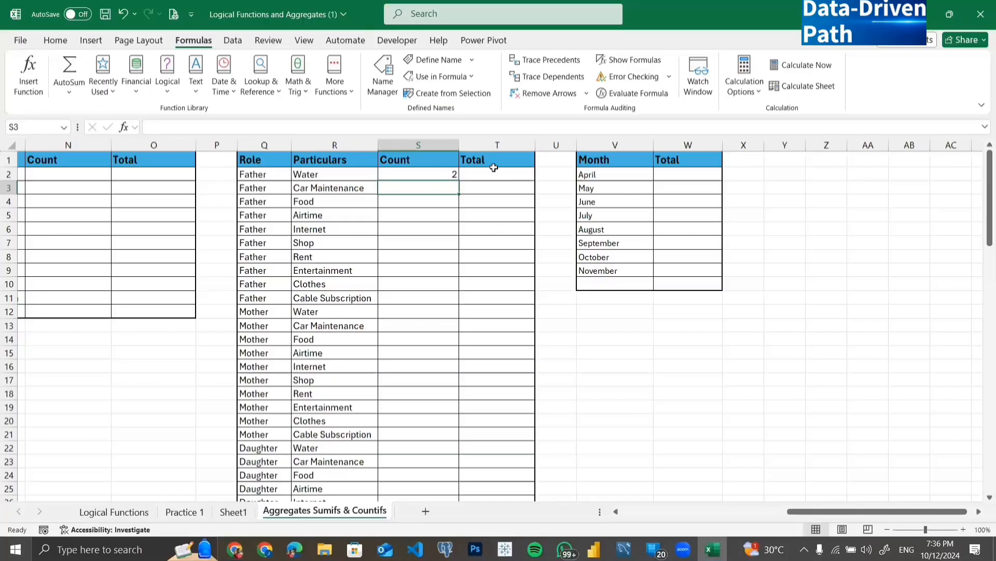
click(450, 174)
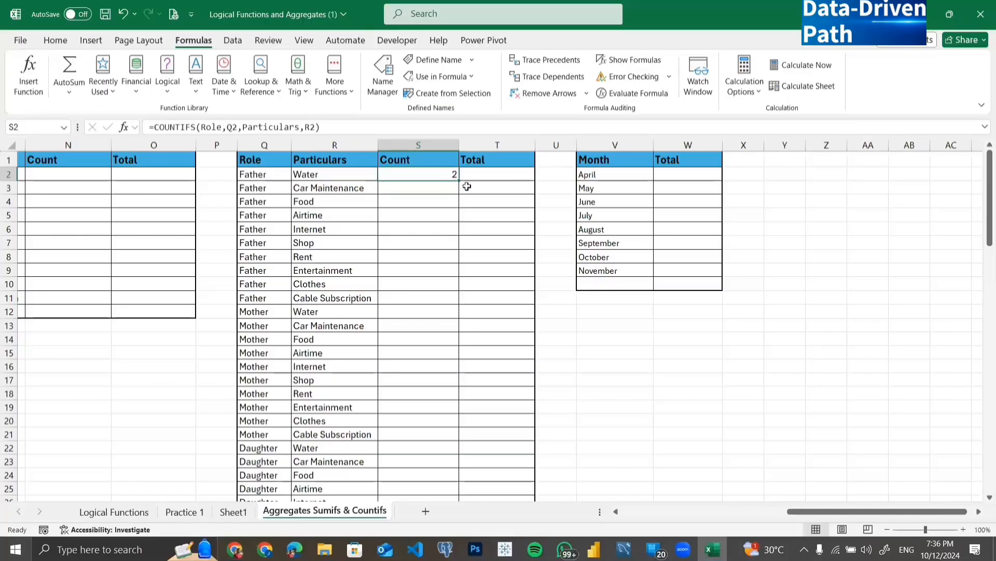
double_click(457, 177)
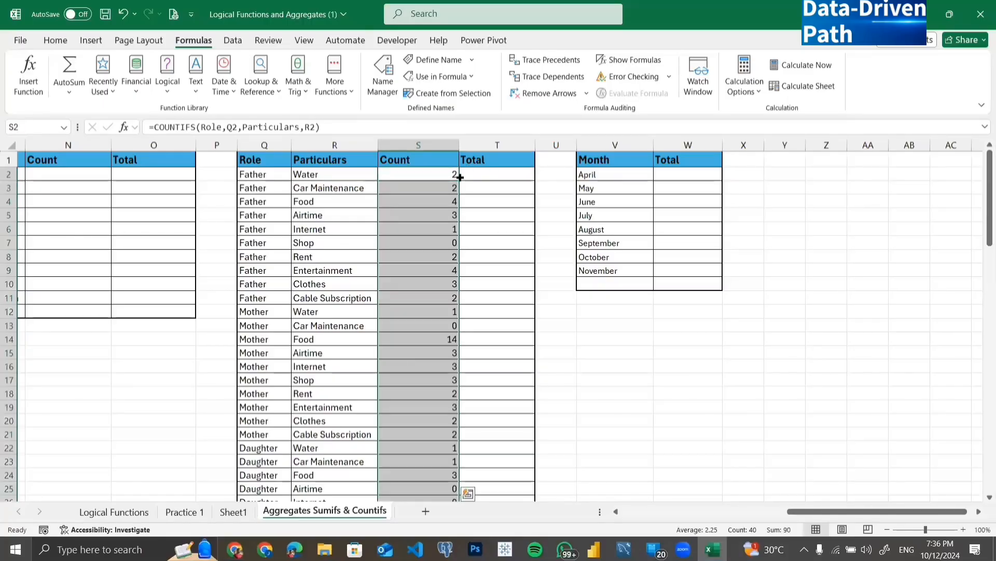
- Begin a SUMIFS formula in T2 of the Role and Particulars table, summing Amount with the Role range matched against Q2
click(497, 173)
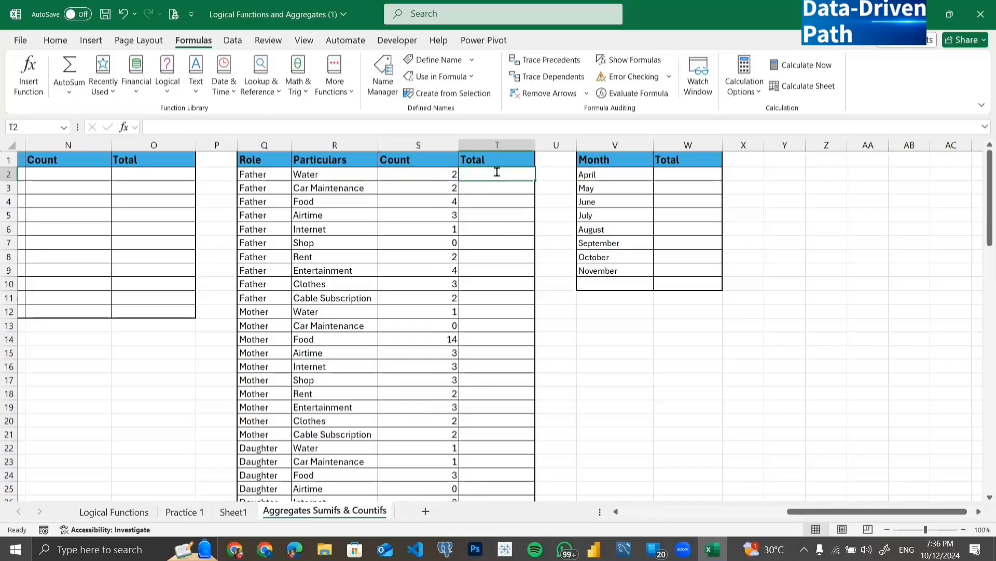
text(=)
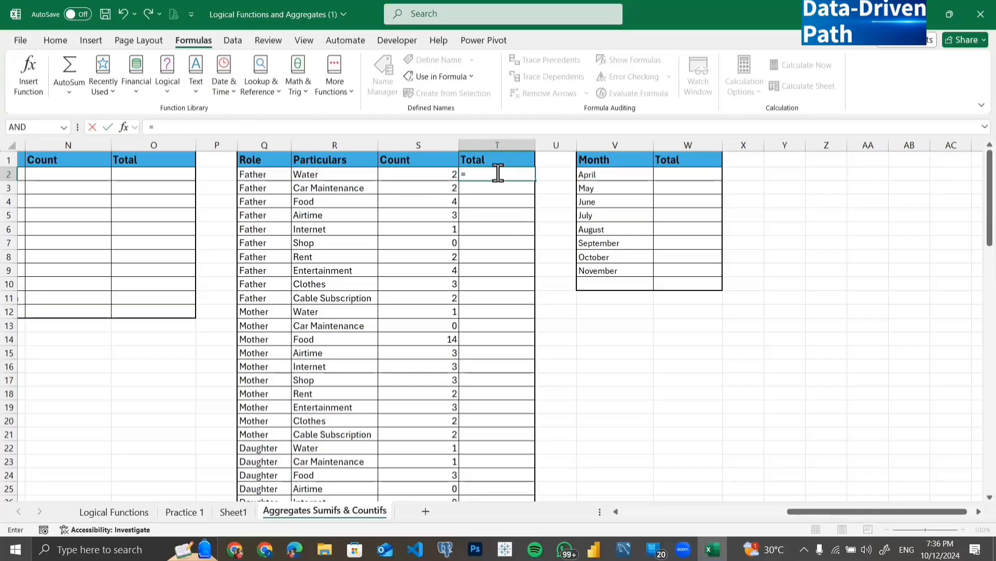
text(SUMIFS)
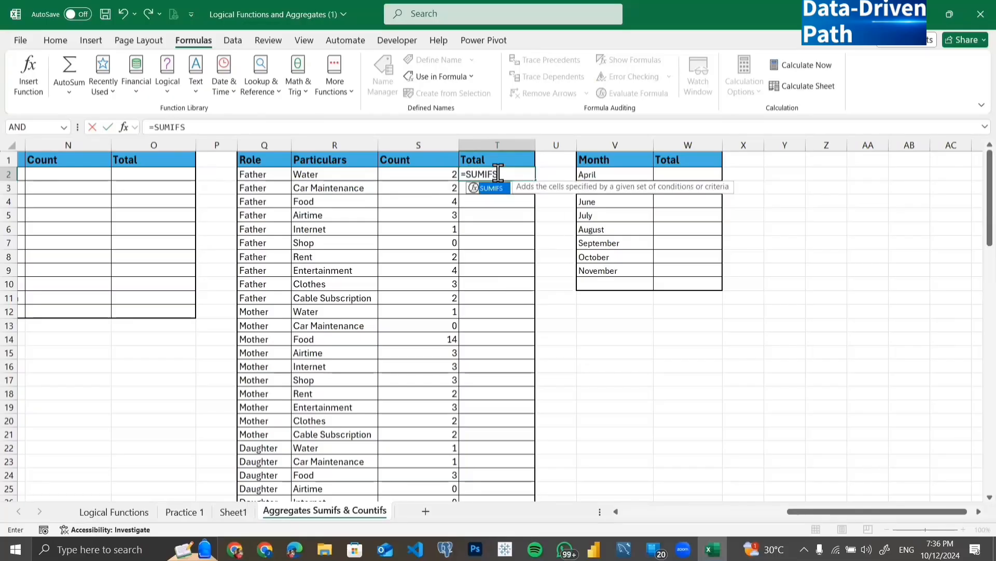
text(()
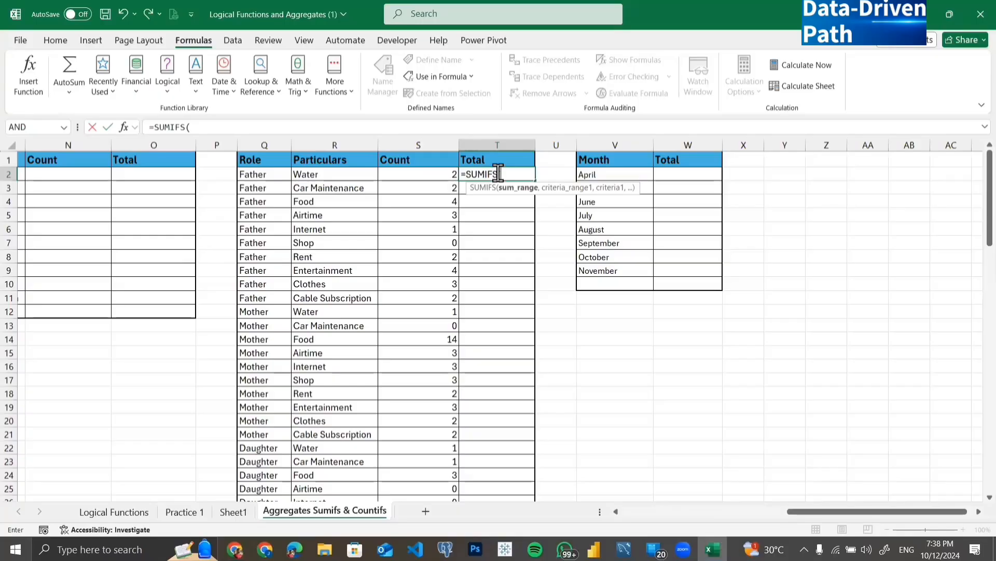
text(AMOUNT)
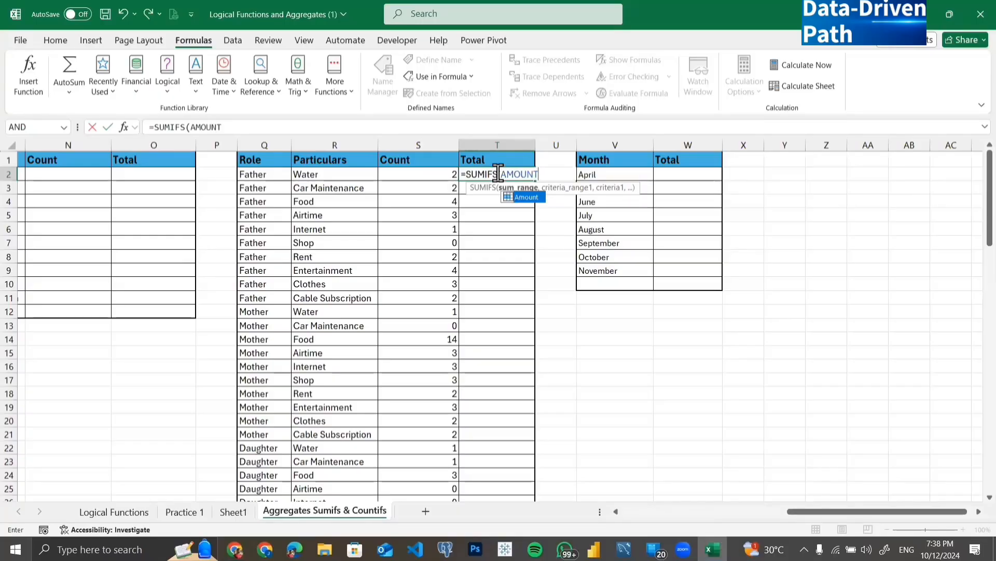
text(,)
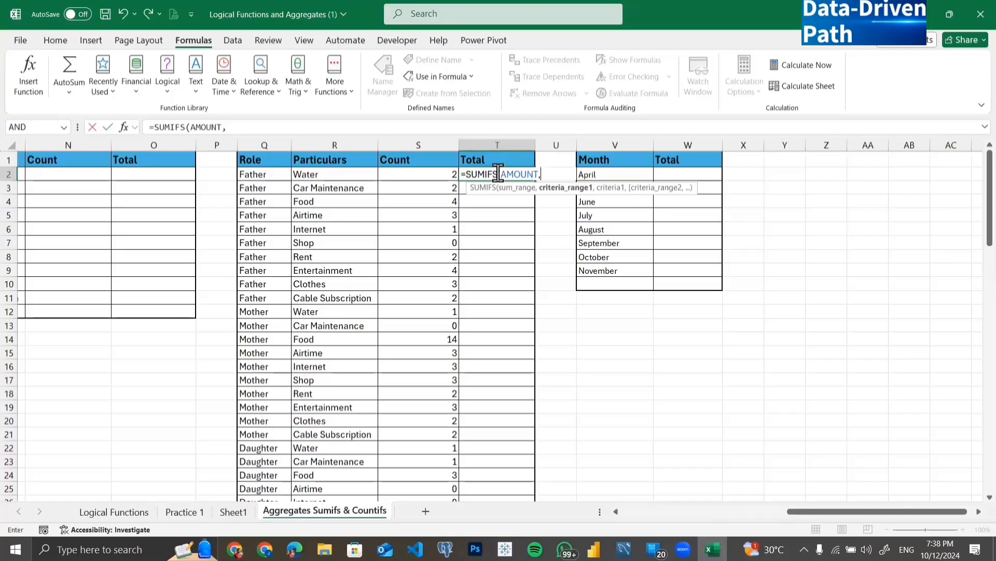
text(ROLE)
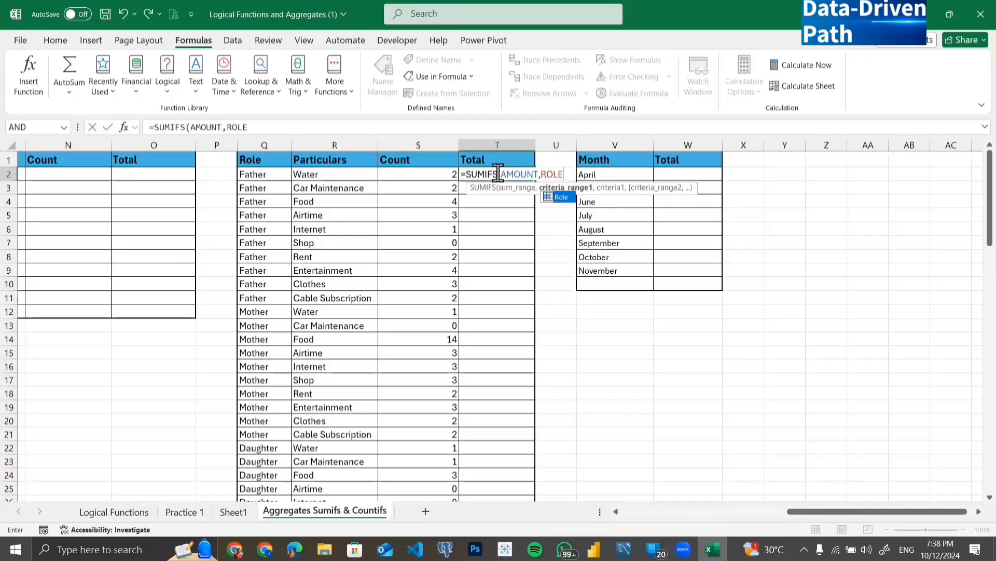
text(,)
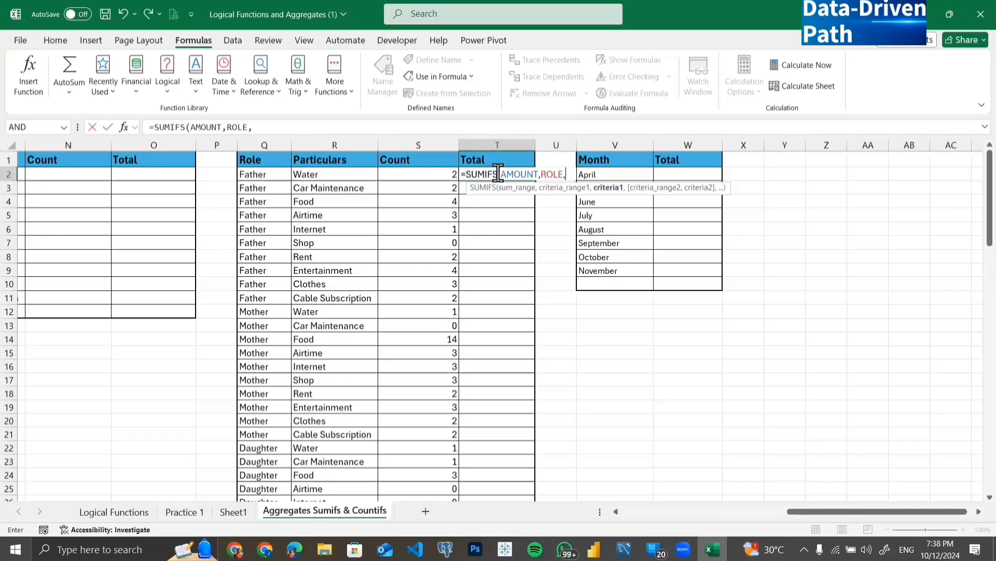
click(260, 176)
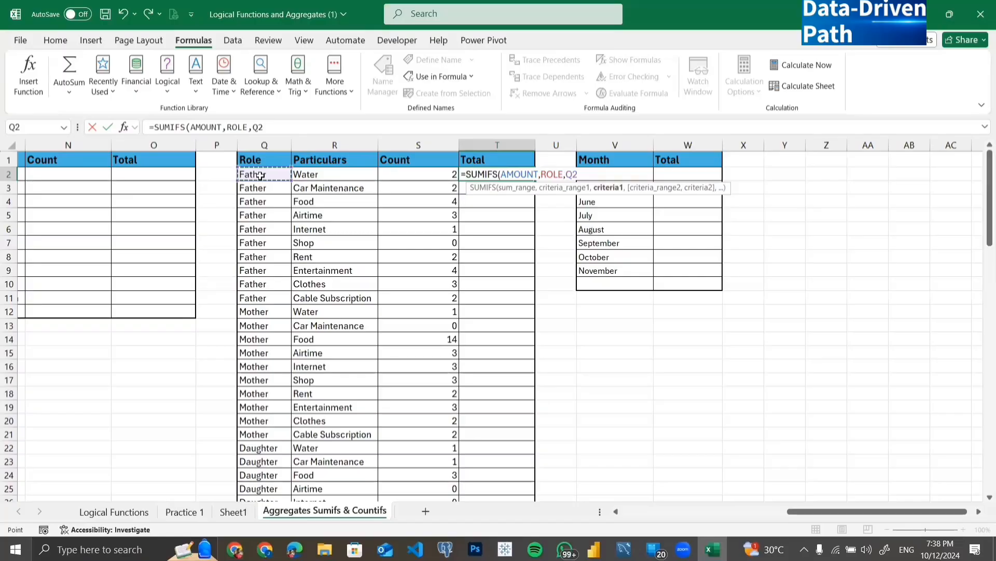
text(,)
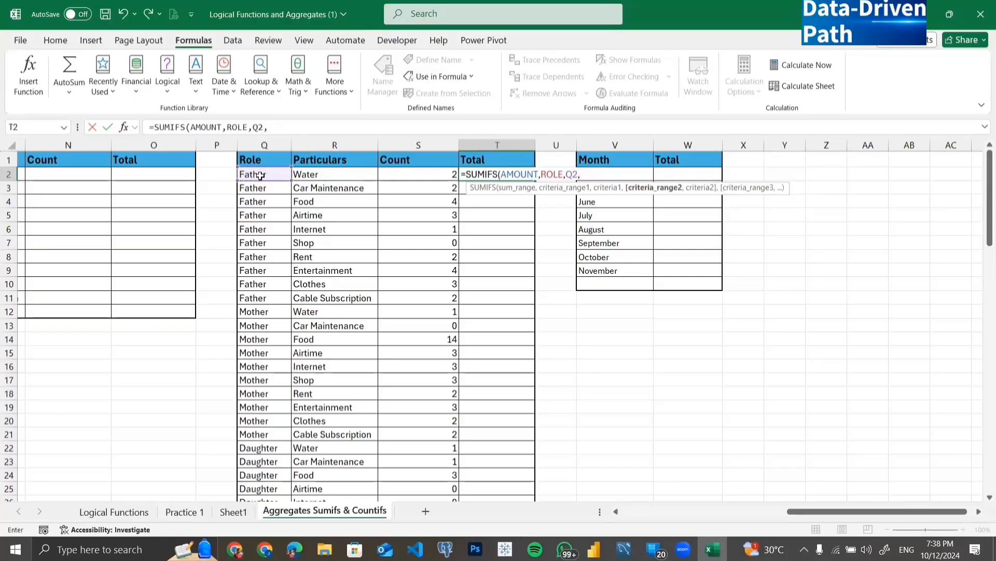
- Complete the T2 formula as =SUMIFS(Amount,Role,Q2,Particulars,R2) and fill it down the table's Total column
text(Particulars)
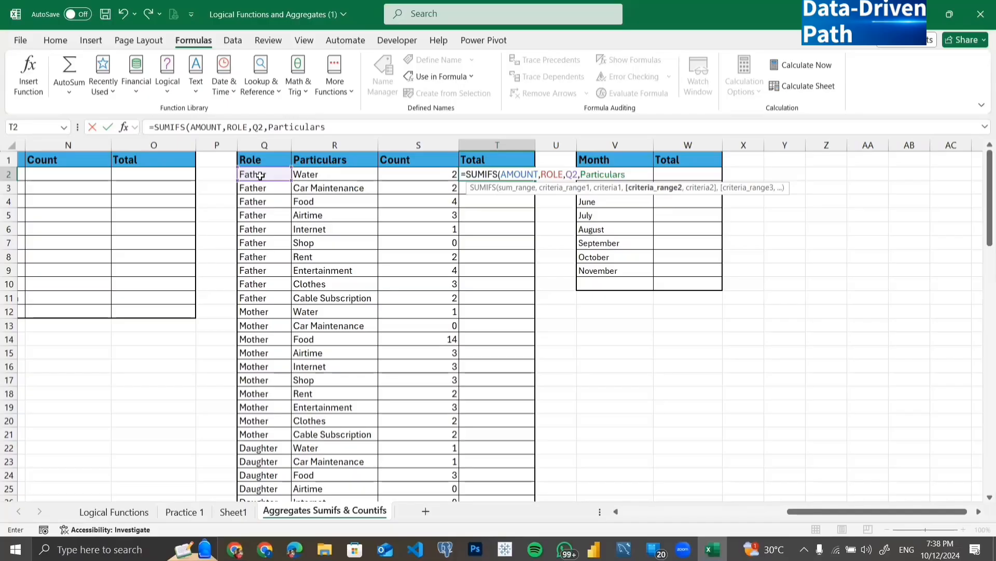
text(,)
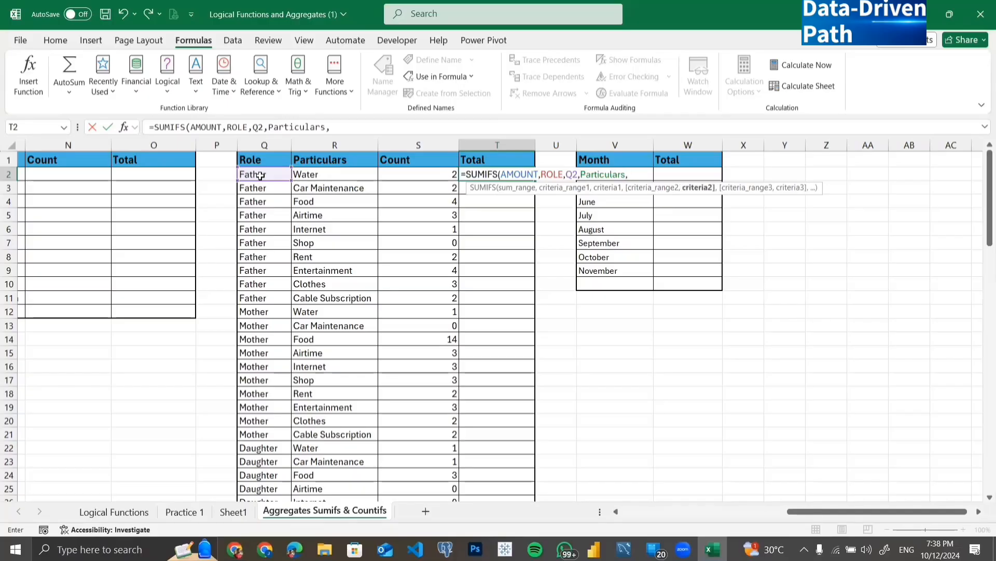
click(317, 175)
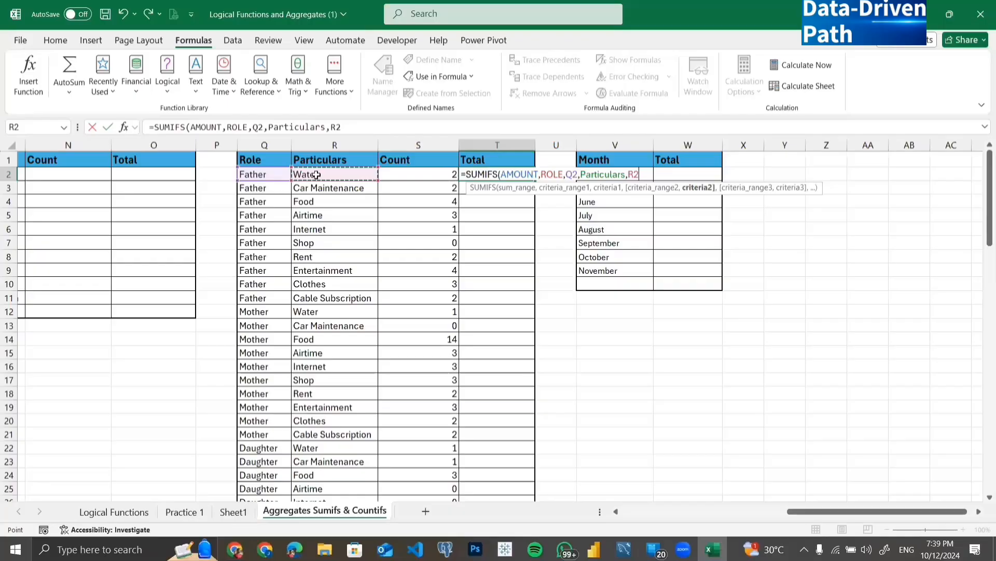
text())
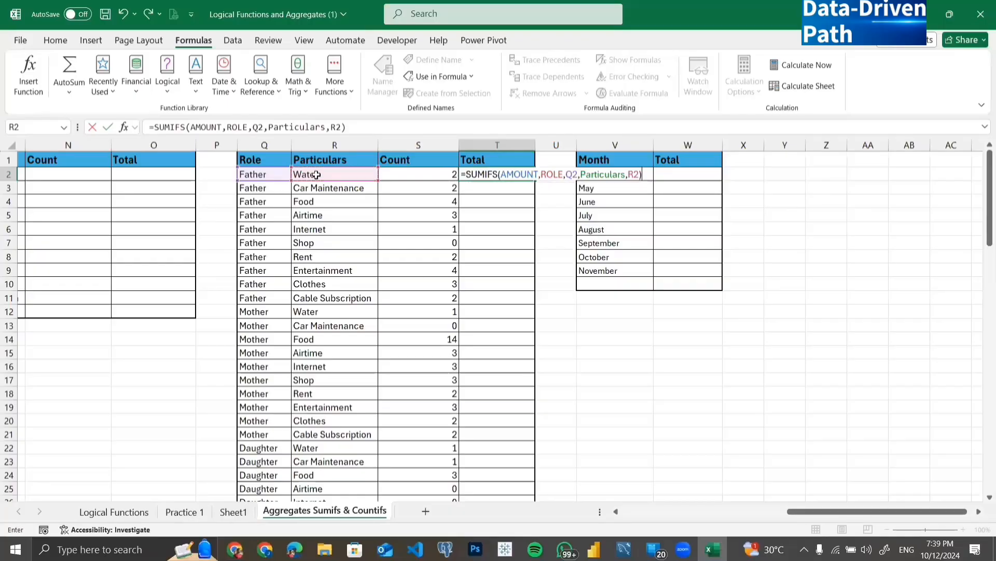
key(Return)
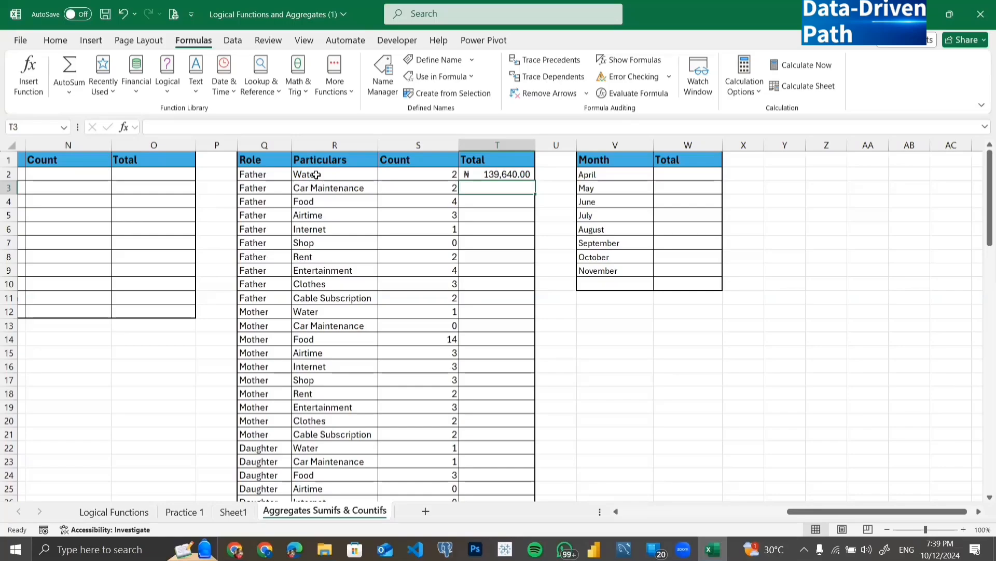
click(513, 174)
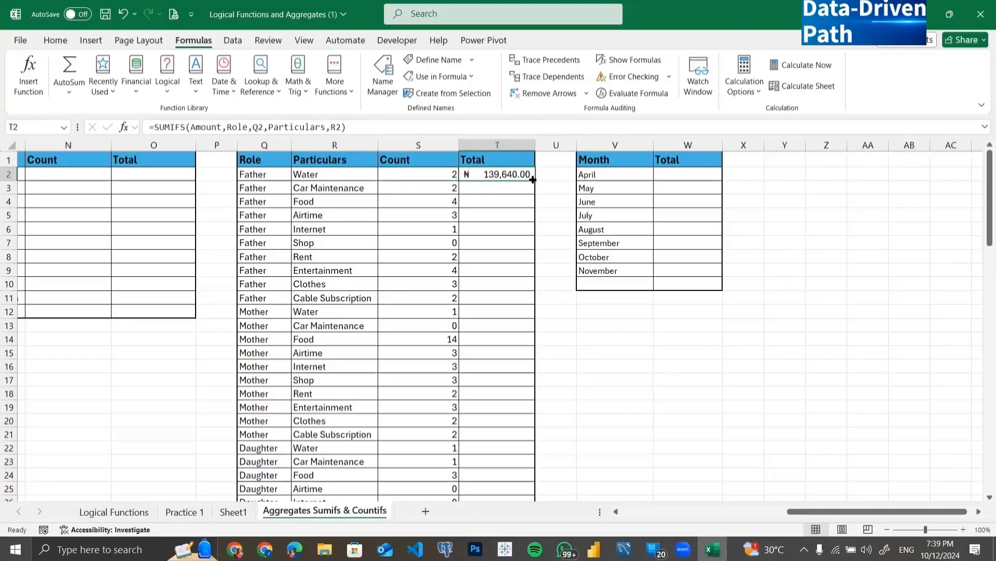
drag(533, 179, 533, 179)
double_click(533, 179)
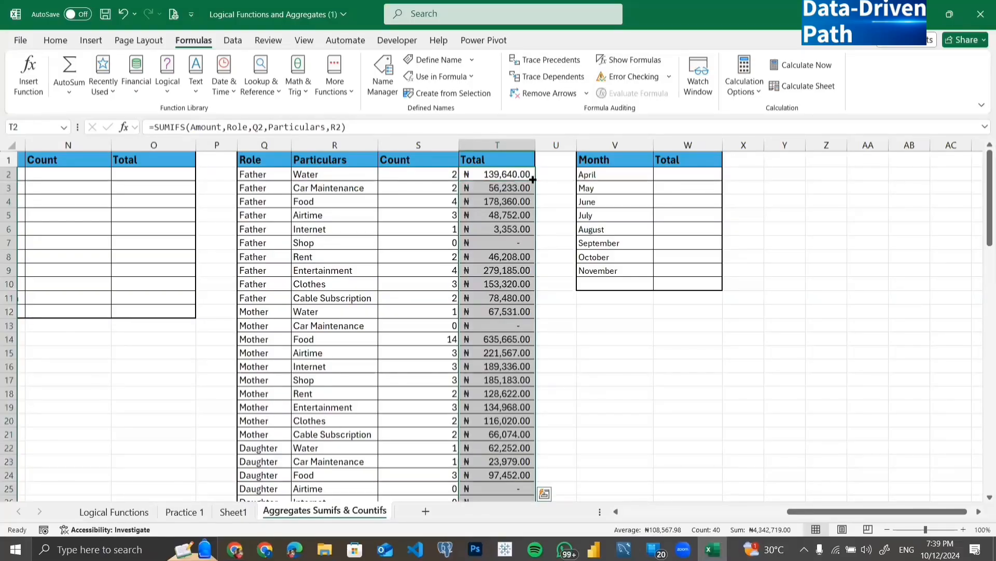
- Review the count and total for Father and Shop in S7 and T7, and the filled rows below
click(427, 244)
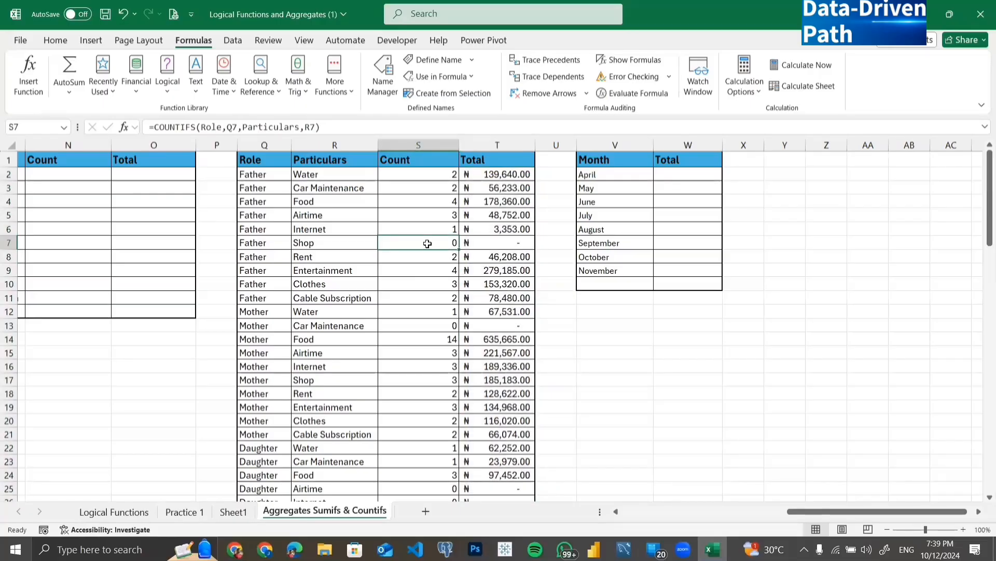
click(500, 243)
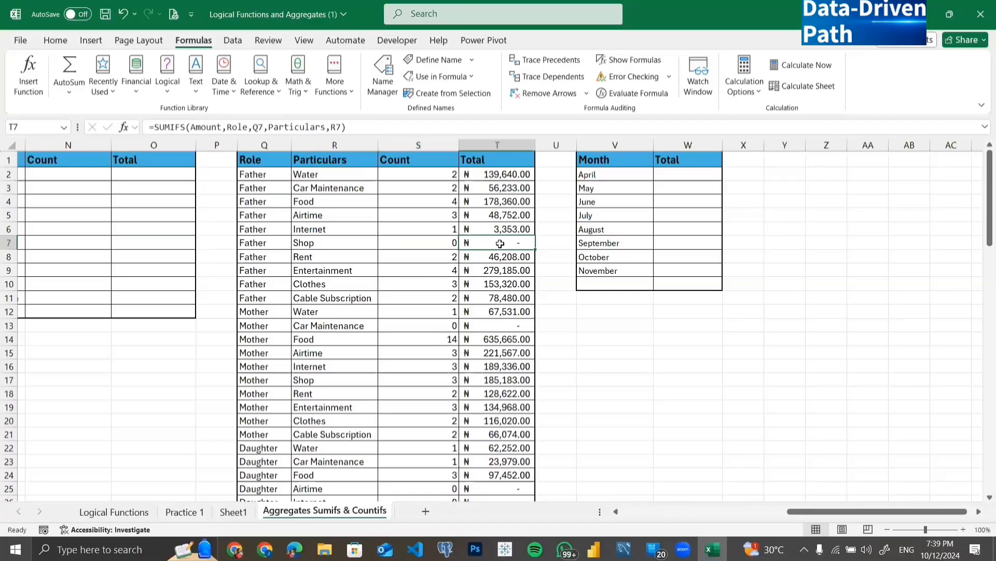
scroll(500, 244, down, 2)
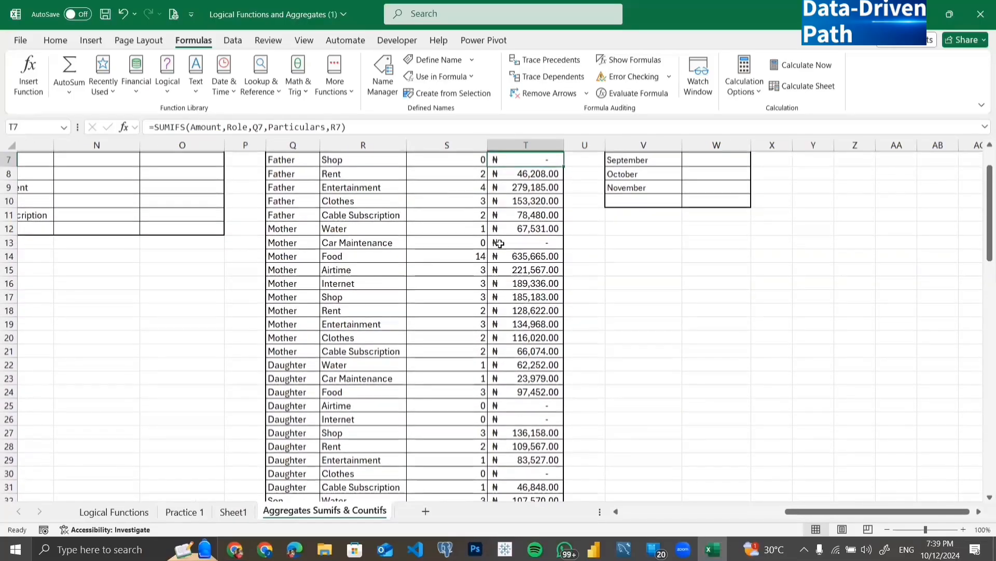
scroll(500, 244, right, 1)
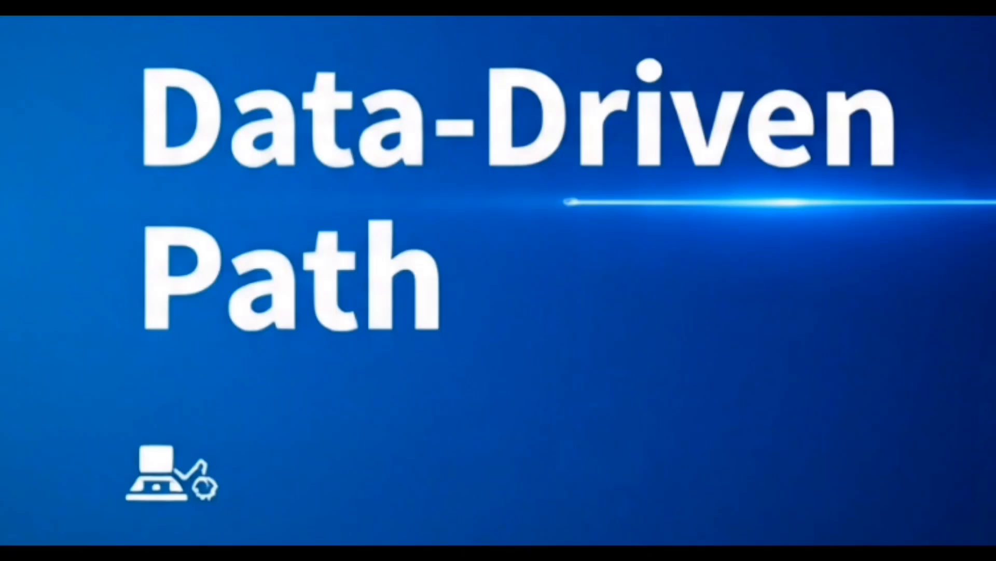